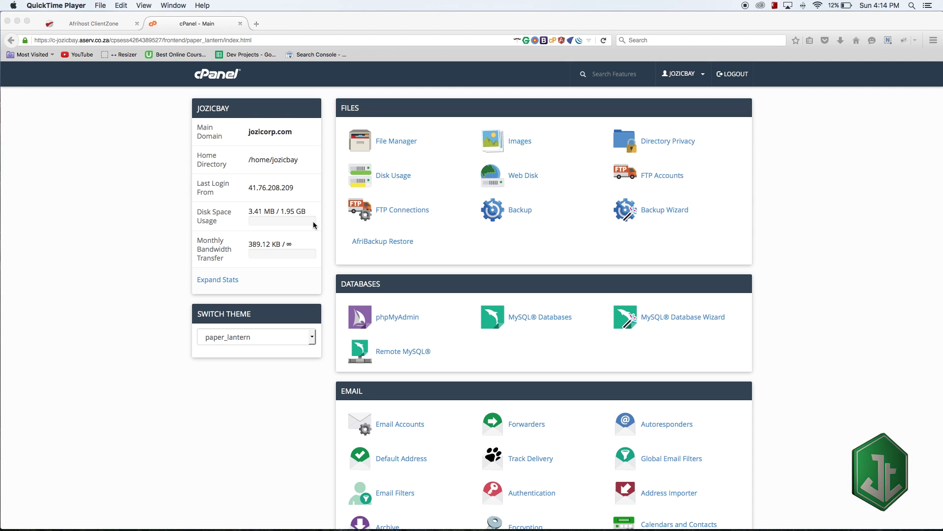
- Focus the browser on the cPanel dashboard and scroll down to the Email section
left_click(112, 244)
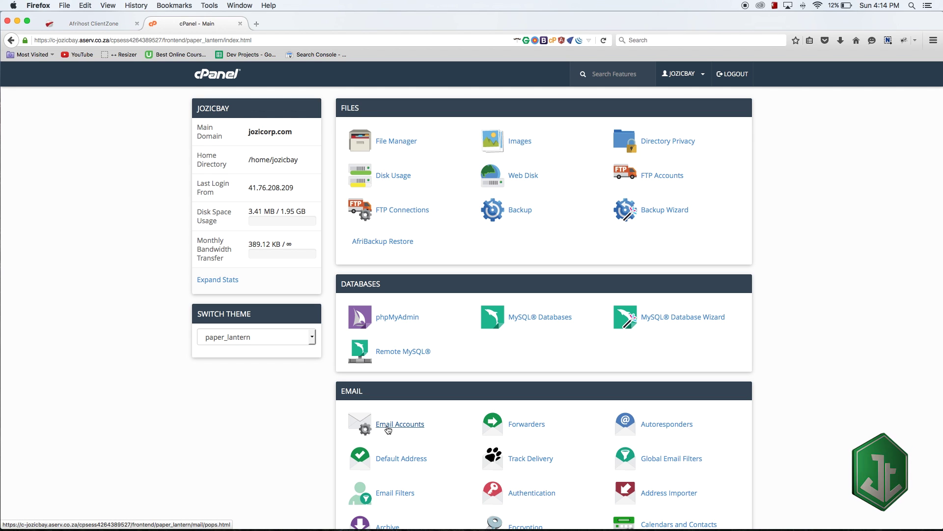
scroll(387, 430, "down", 3)
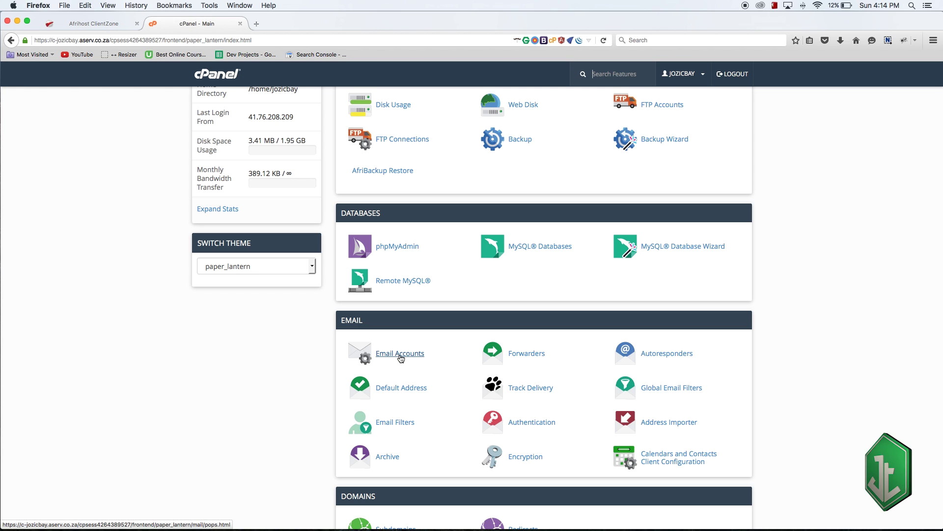
- Open the Email Accounts page and look over the Add Email Account form
left_click(401, 358)
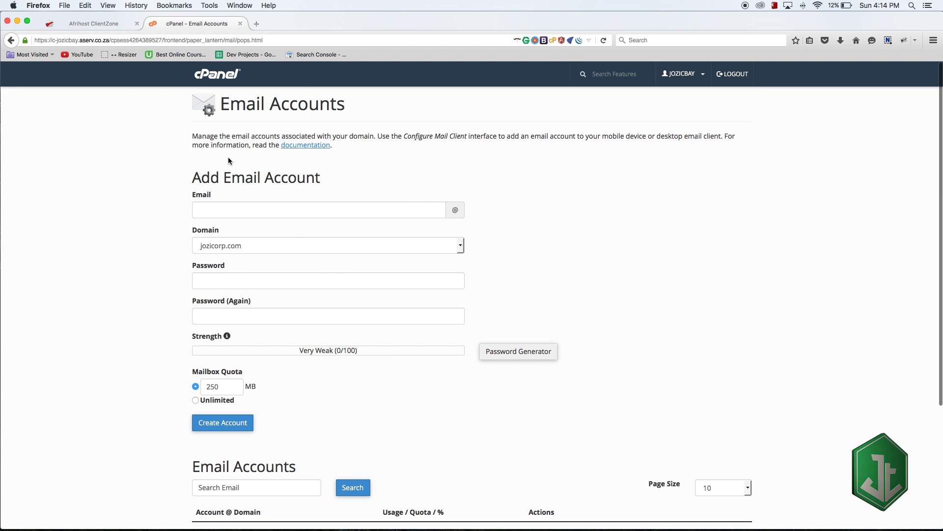
left_click_drag(192, 178, 299, 178)
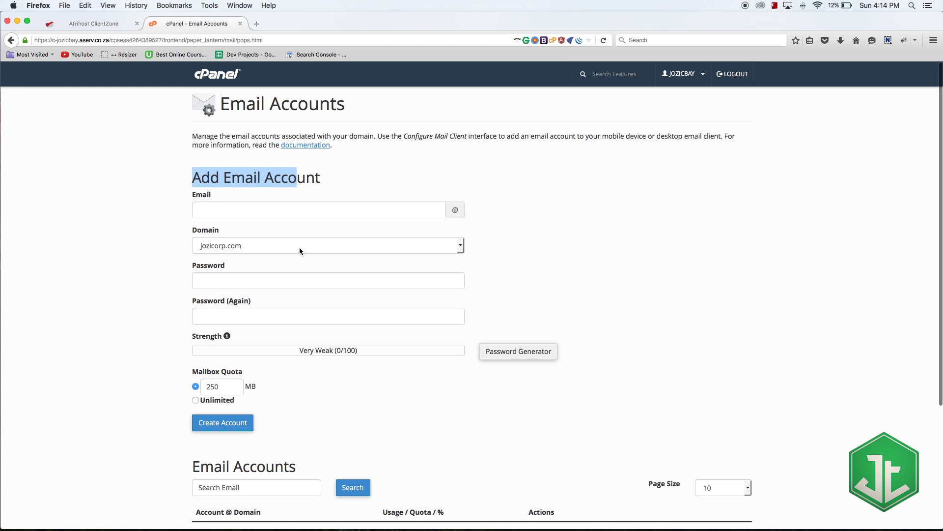
scroll(297, 253, "down", 5)
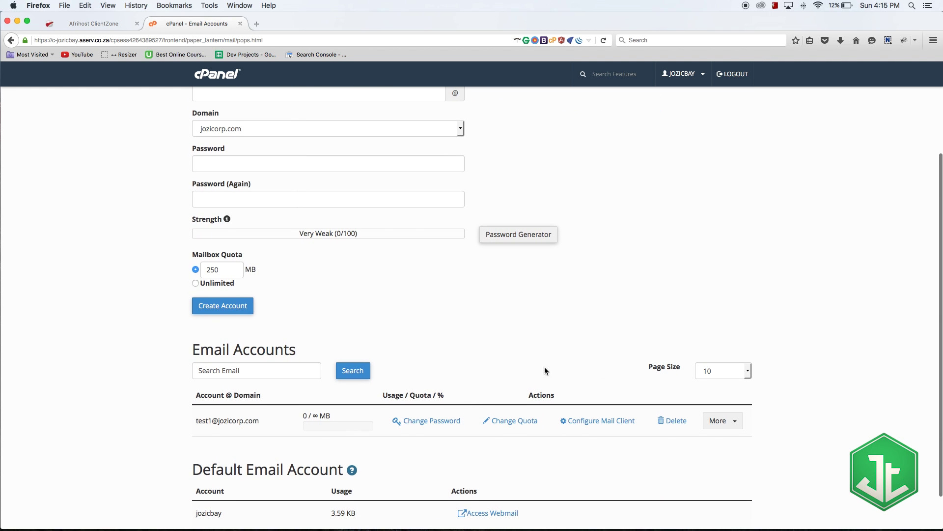
scroll(361, 323, "up", 5)
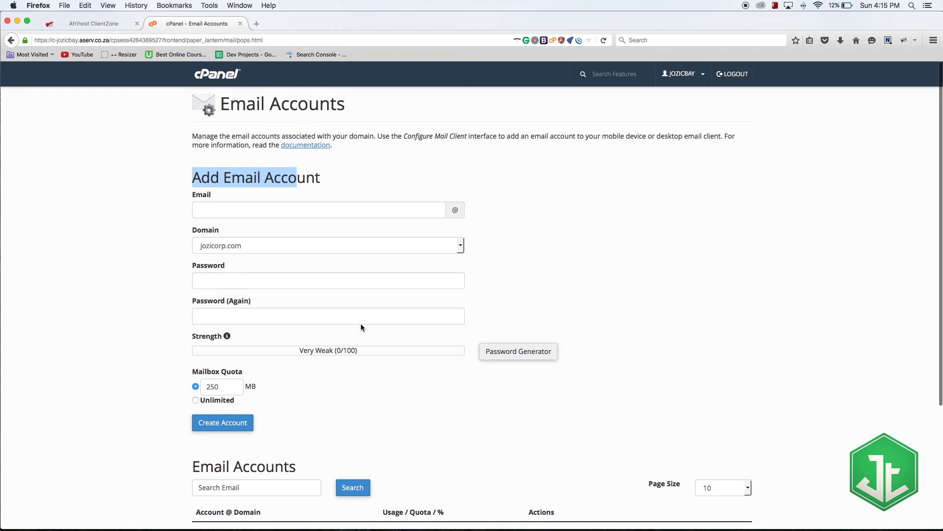
scroll(325, 293, "down", 3)
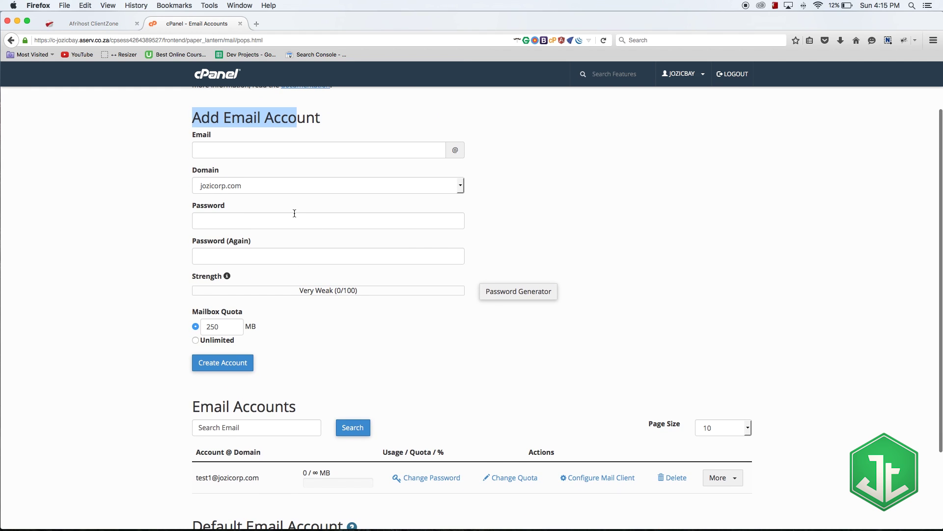
- Enter test2 as the new account's email name and move to the password field
left_click(246, 149)
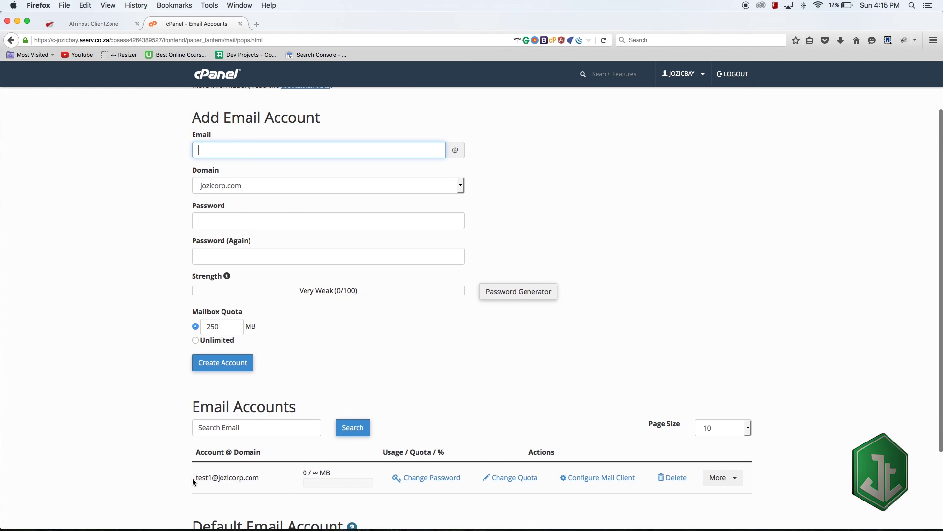
left_click_drag(196, 479, 270, 480)
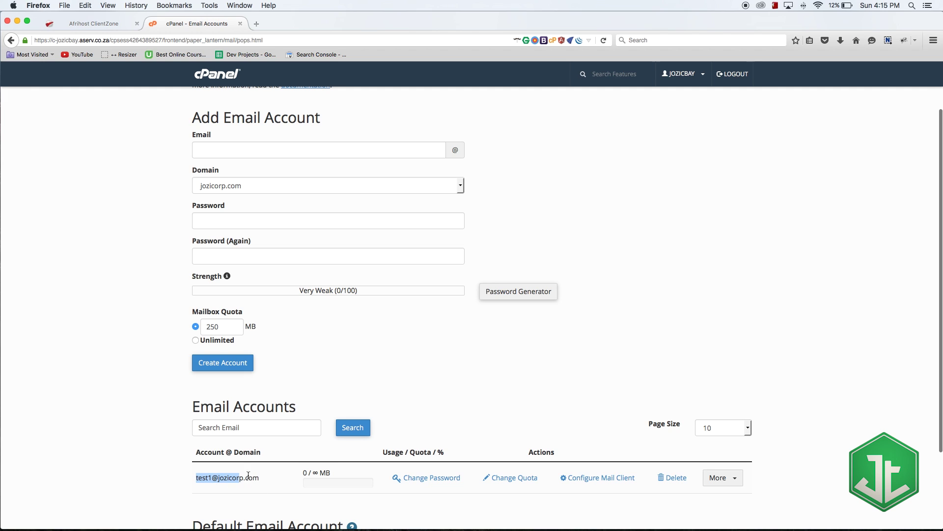
left_click(235, 153)
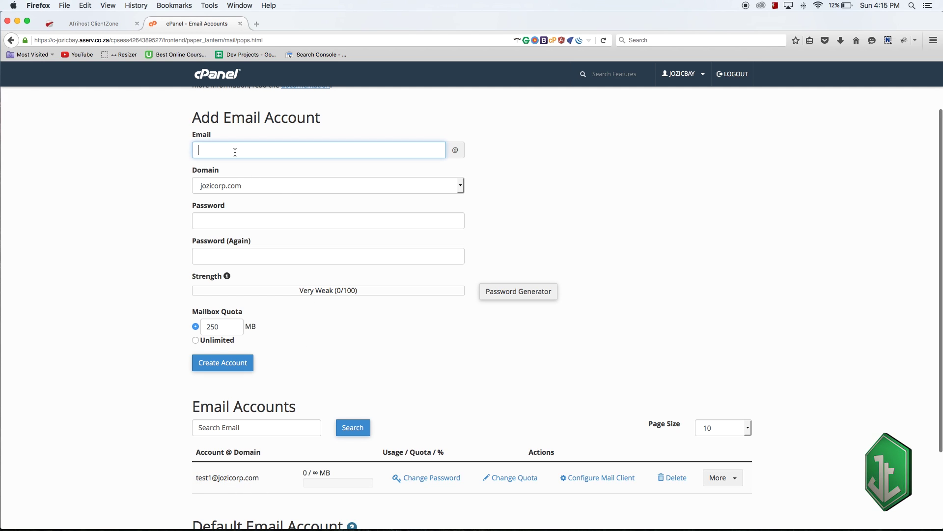
type("test")
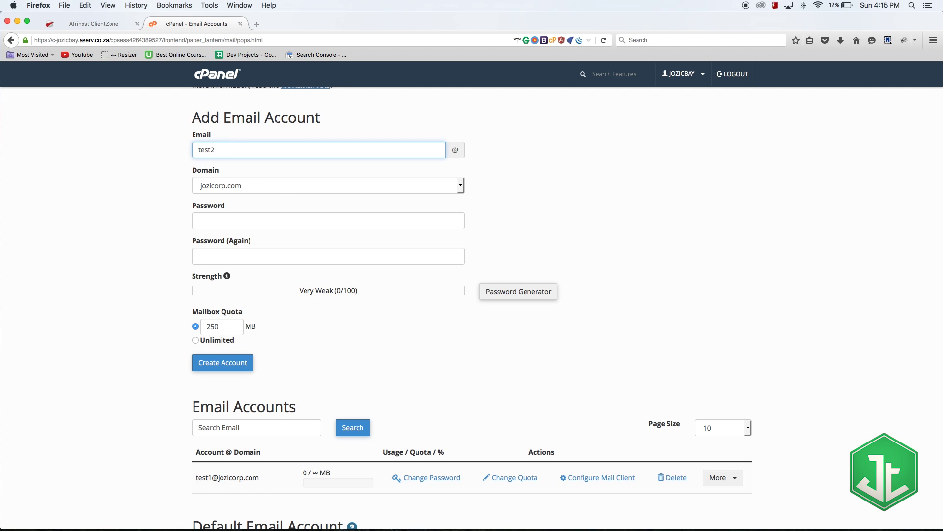
type("2")
key("Tab")
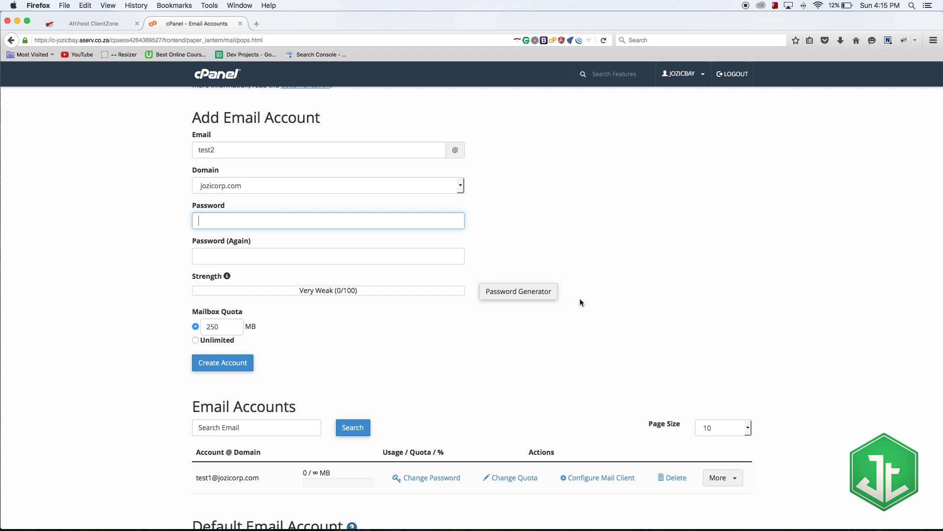
- Generate a Very Strong (100/100) password and fill it into both password fields for test2
left_click(521, 292)
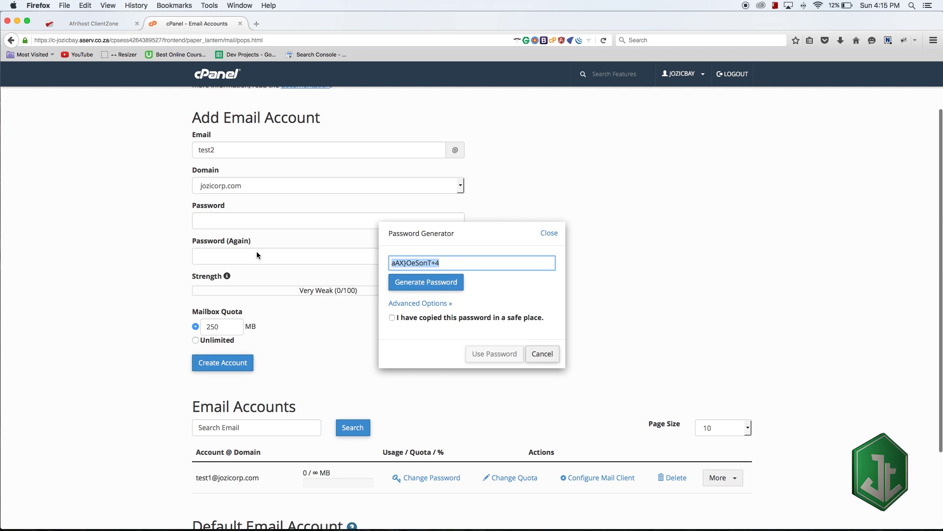
left_click(392, 318)
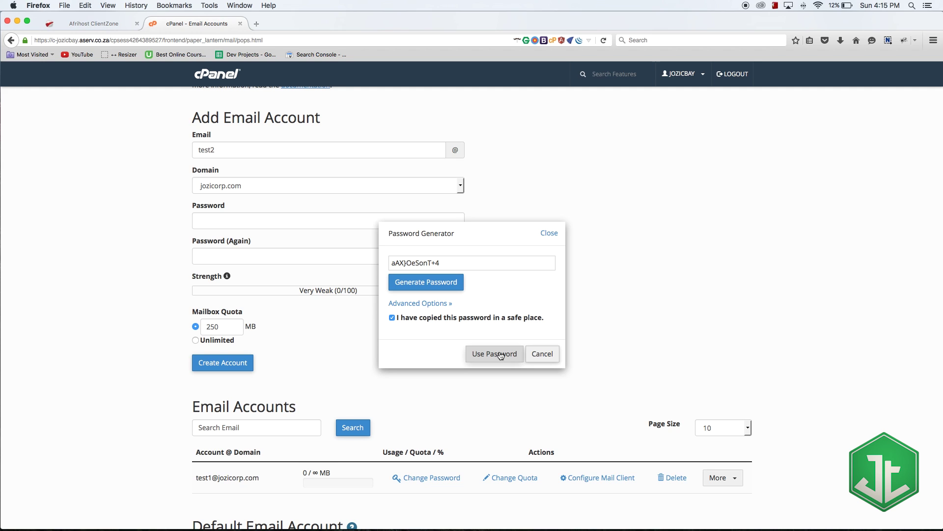
left_click(500, 354)
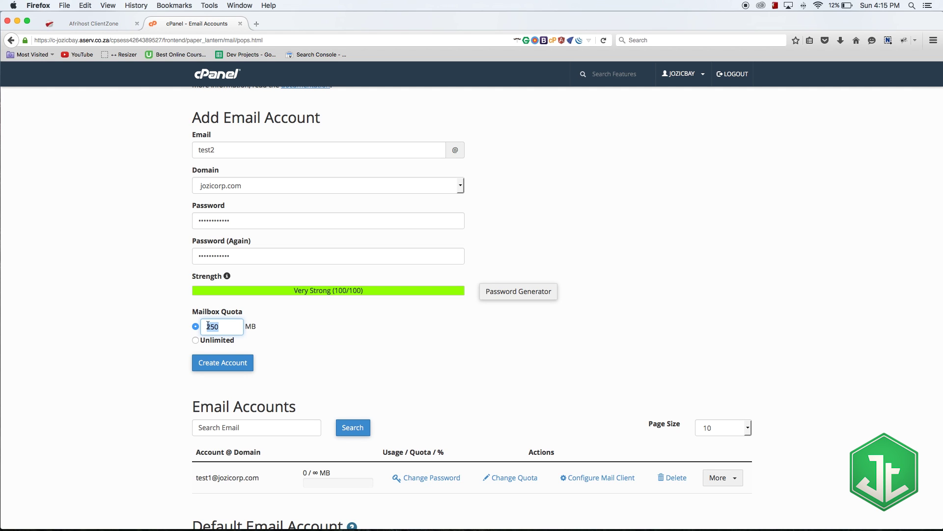
- Switch test2's mailbox quota from 250 MB to Unlimited
left_click(302, 340)
double_click(223, 328)
left_click(315, 348)
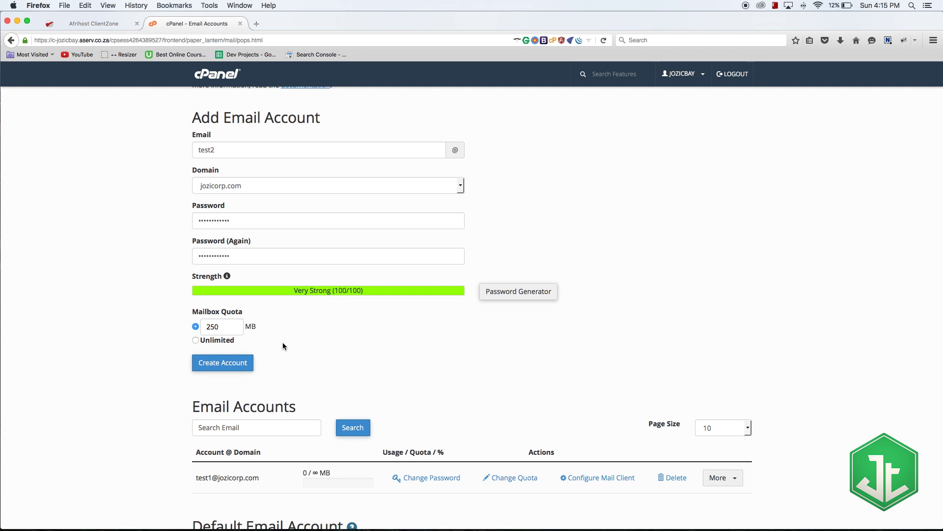
left_click(194, 339)
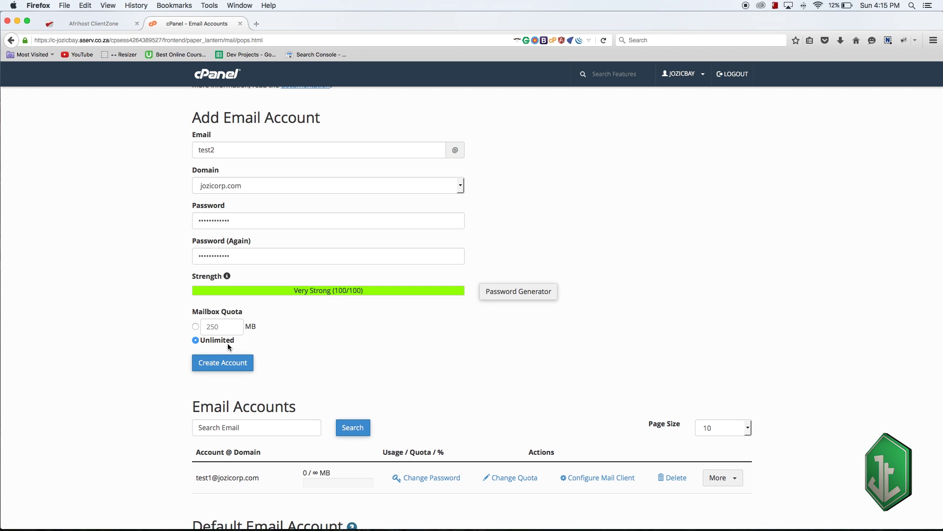
left_click(196, 326)
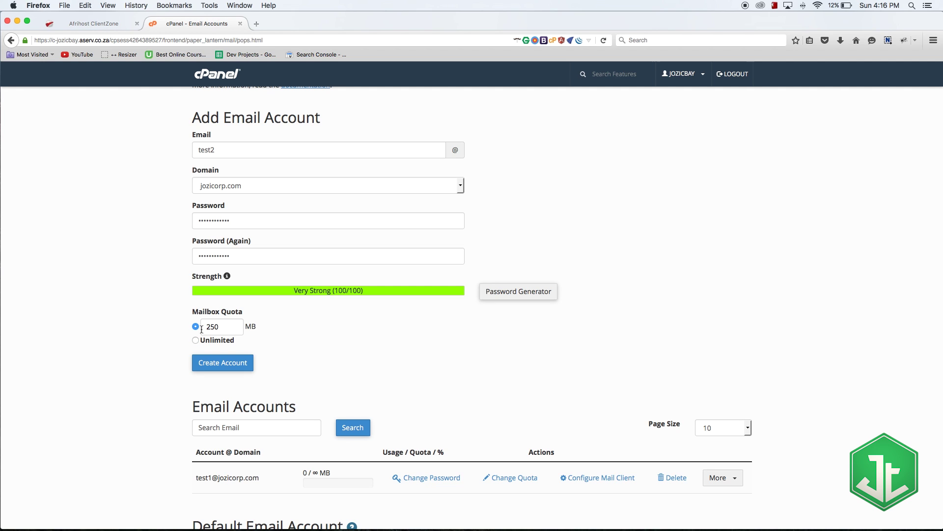
double_click(231, 331)
left_click(305, 333)
scroll(248, 271, "up", 1)
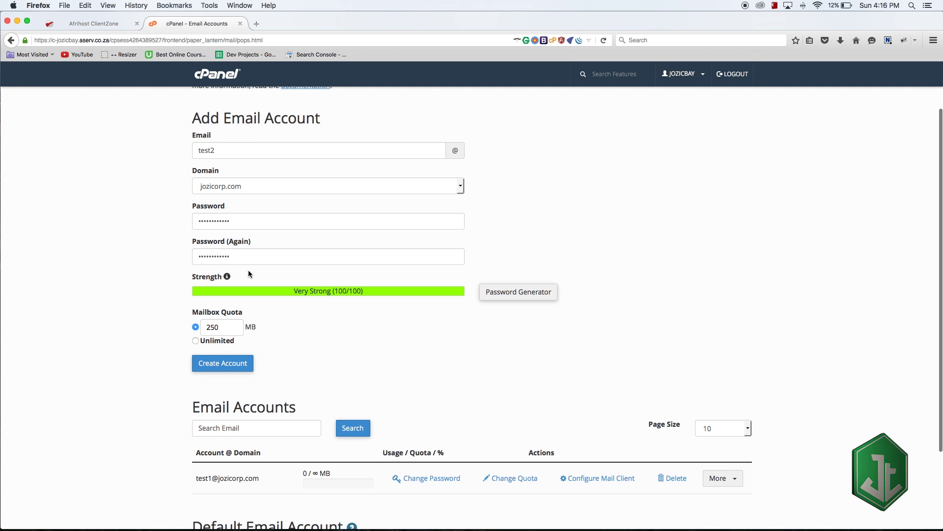
scroll(248, 271, "up", 1)
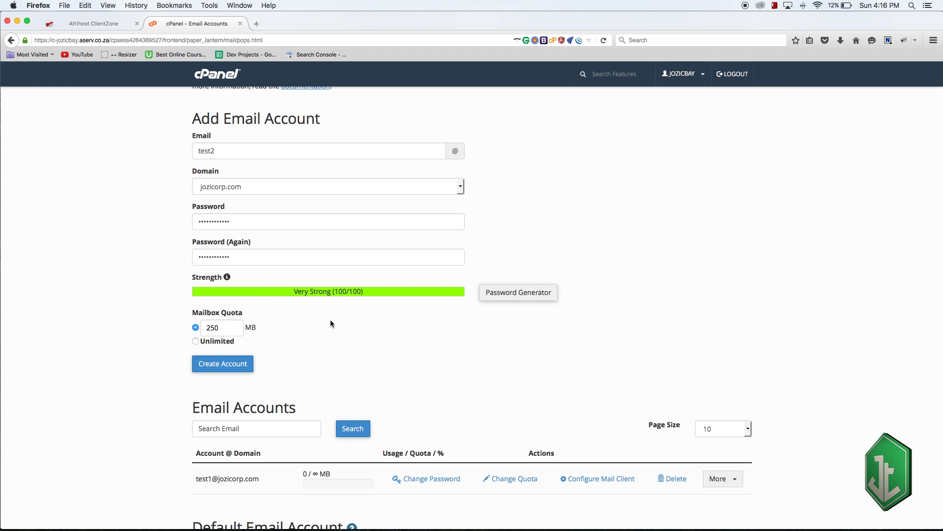
left_click(226, 341)
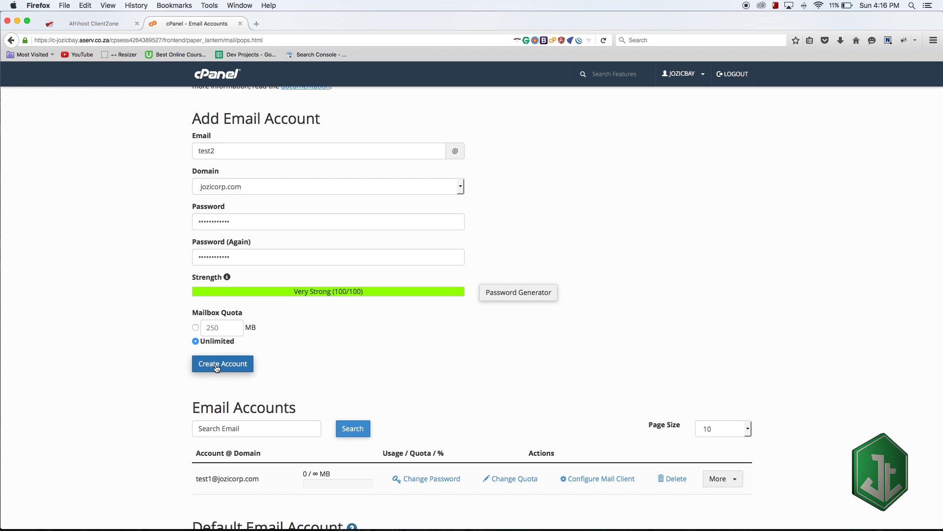
- Create the test2 account and confirm it appears under test1 in the accounts list
left_click(216, 368)
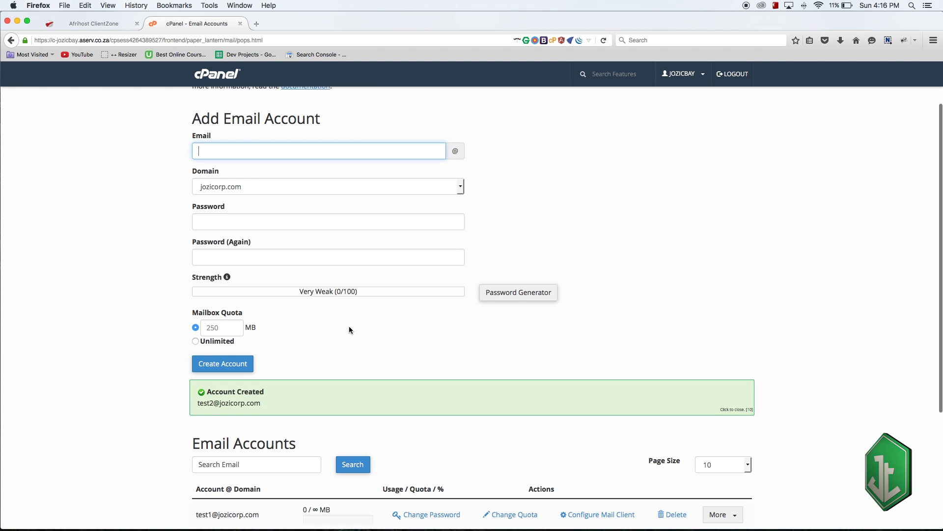
scroll(349, 325, "down", 2)
scroll(437, 252, "down", 2)
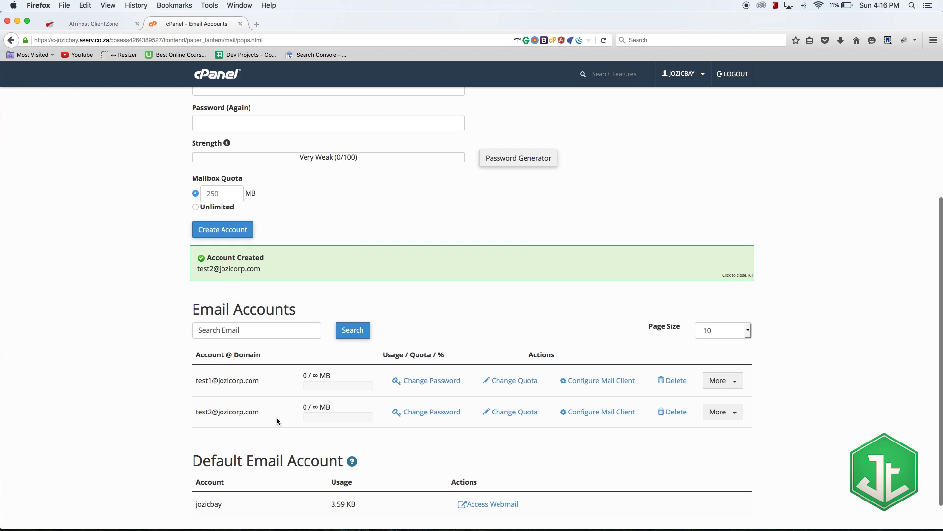
scroll(272, 394, "down", 1)
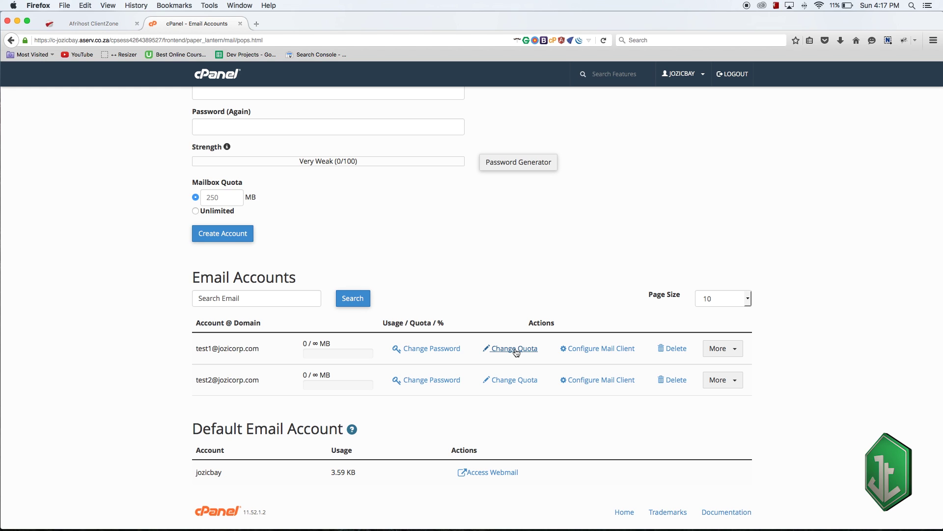
left_click(456, 349)
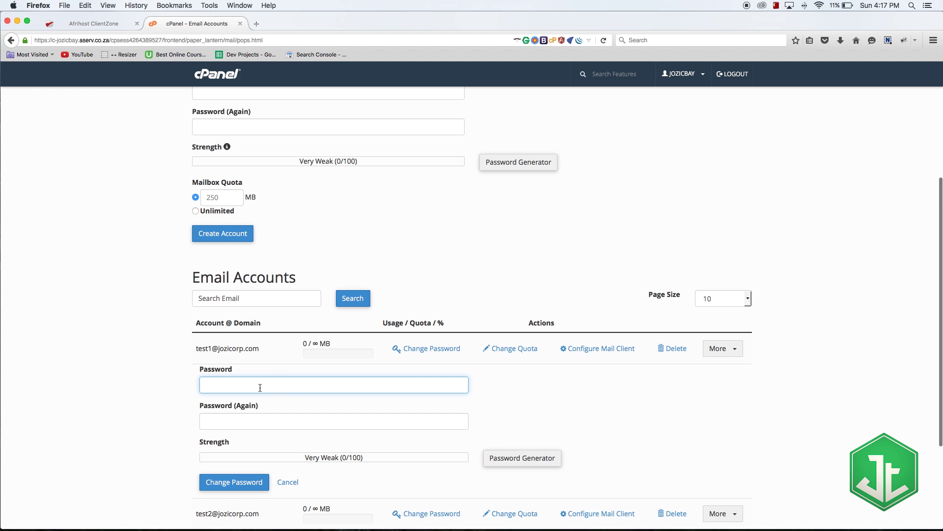
left_click(271, 422)
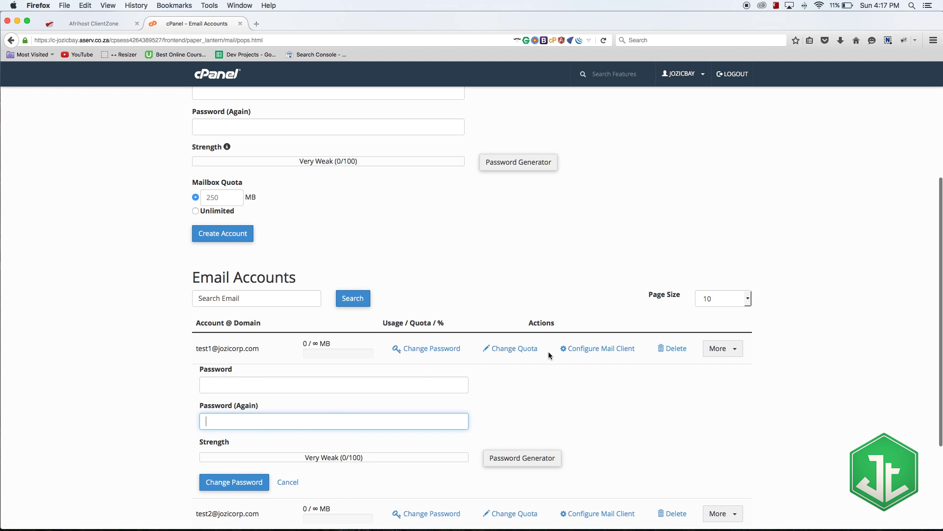
left_click(509, 349)
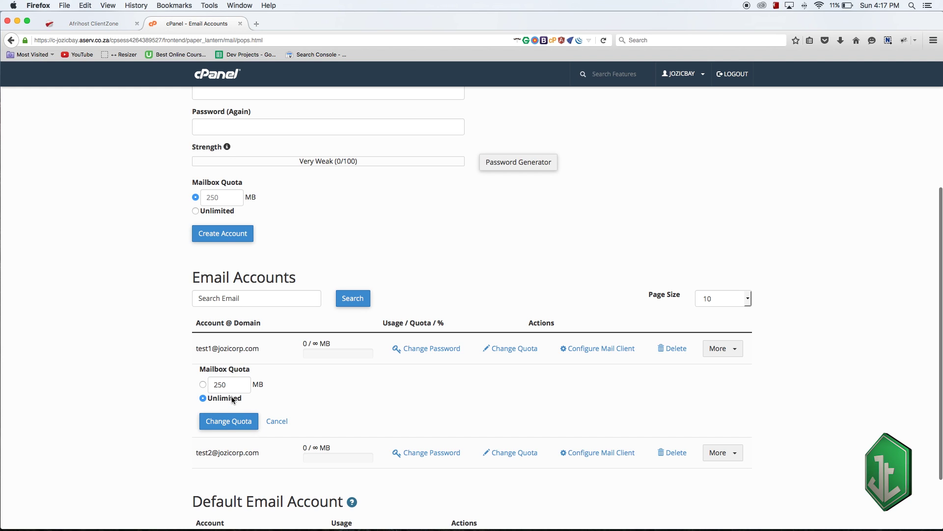
left_click(213, 384)
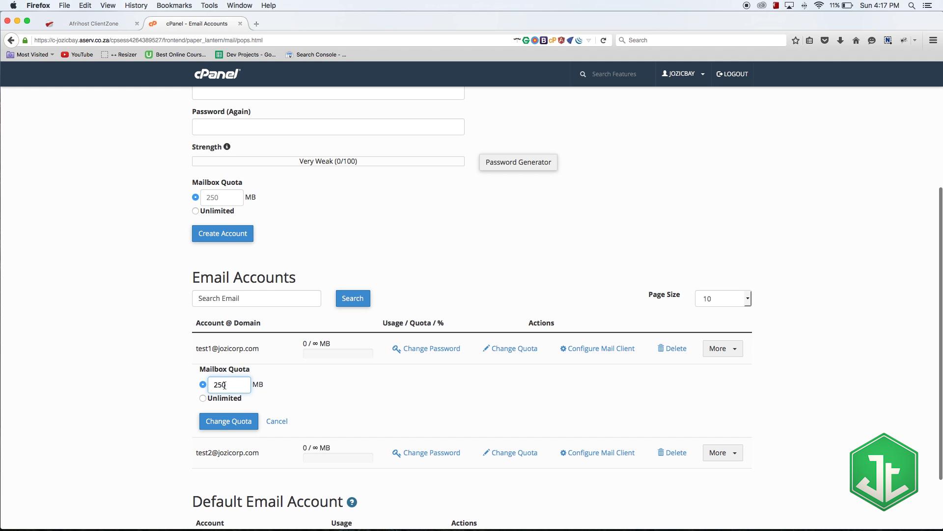
left_click(220, 399)
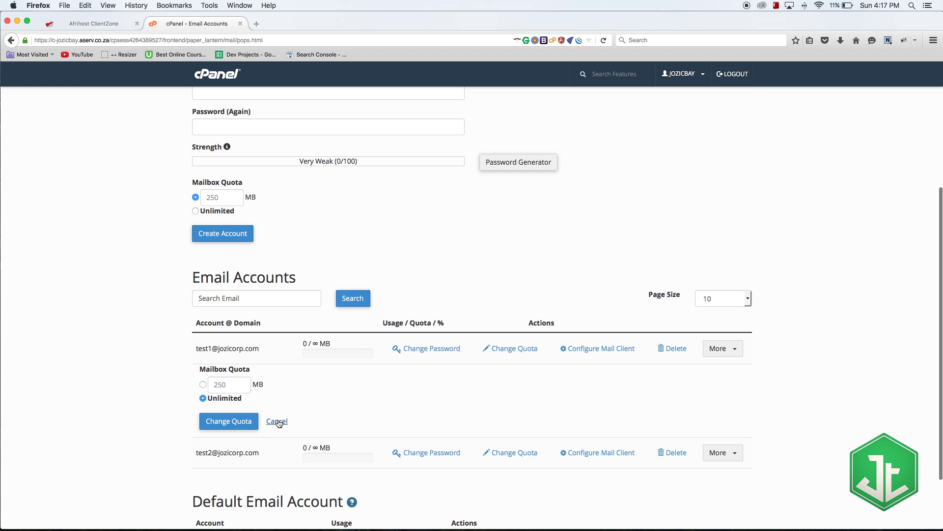
left_click(277, 422)
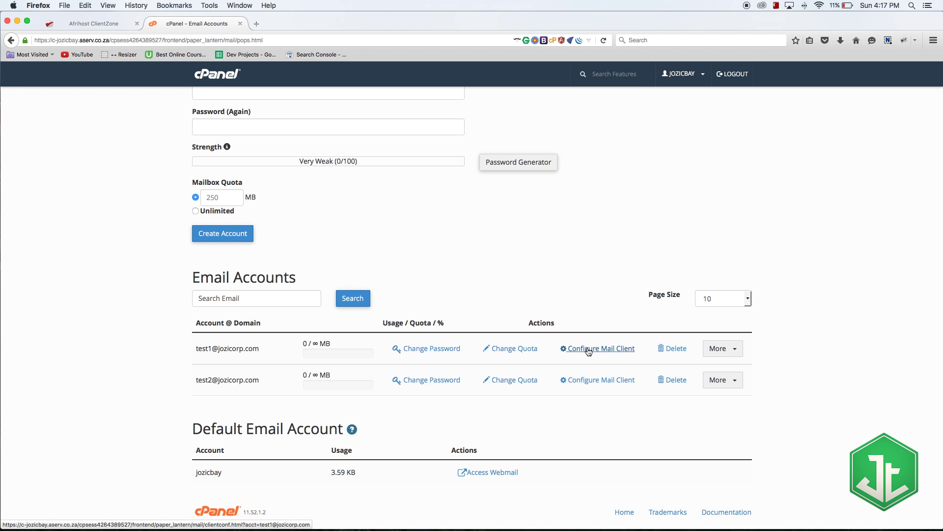
- Open test1's Configure Mail Client page in a new browser tab
right_click(588, 351)
left_click(610, 355)
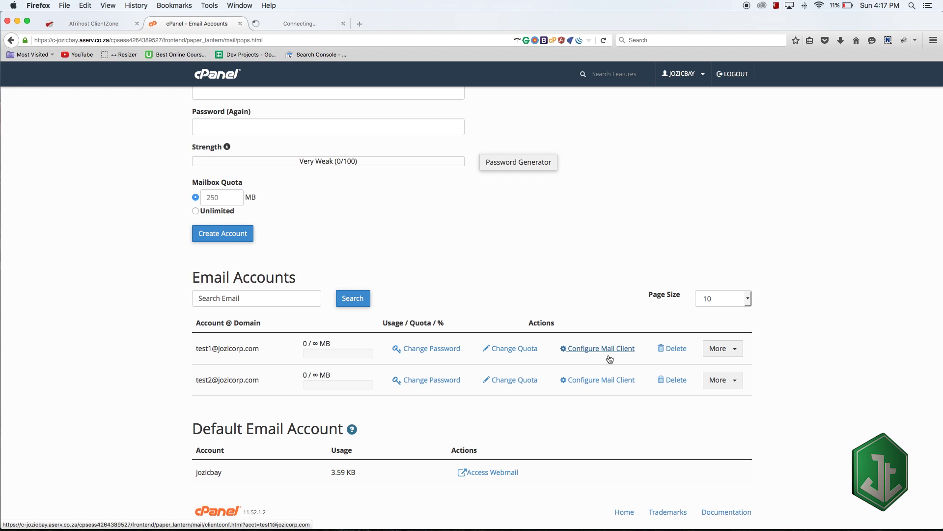
scroll(485, 313, "down", 1)
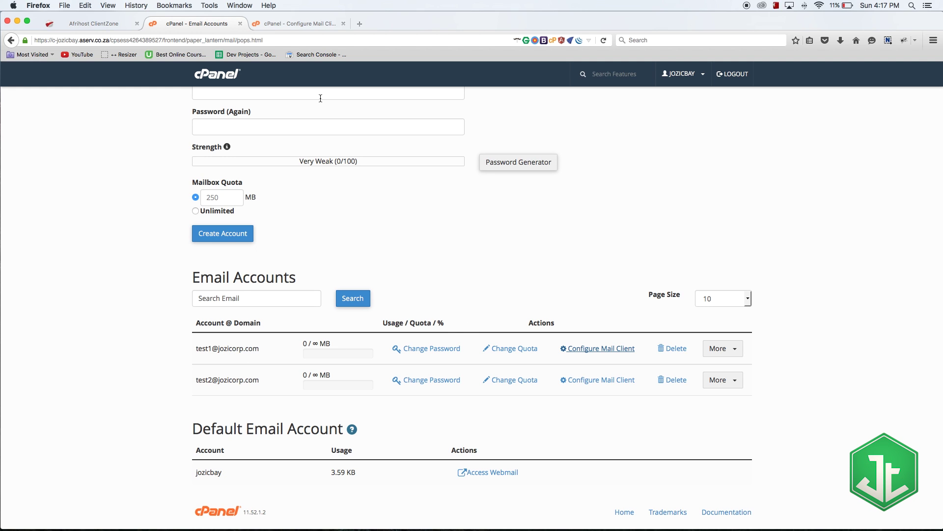
left_click(309, 26)
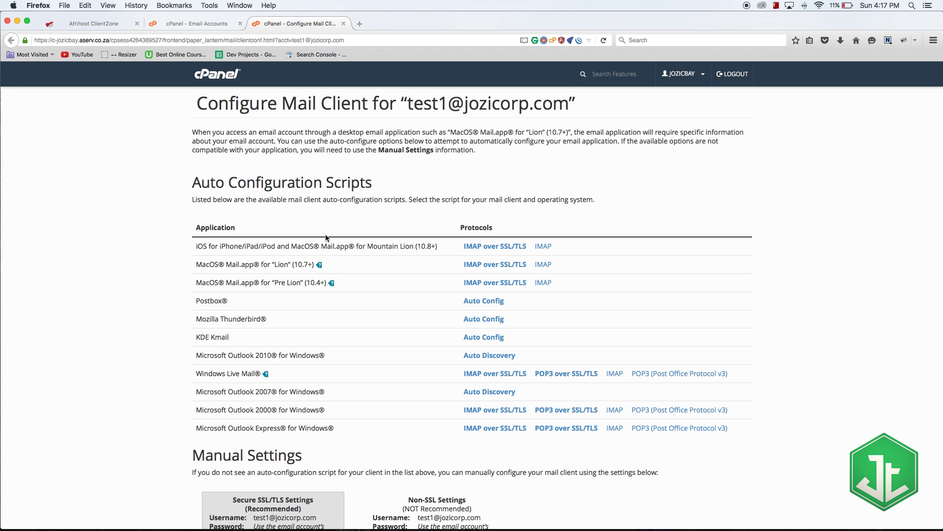
- Point out the iOS and MacOS Lion 10.7 auto-configuration entries
left_click_drag(194, 248, 215, 247)
left_click(284, 250)
left_click_drag(196, 262, 230, 266)
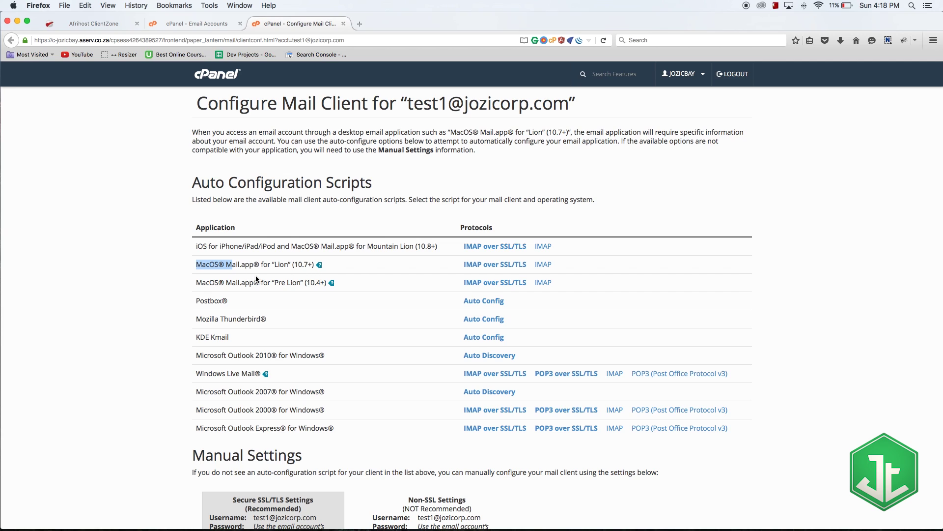
left_click_drag(309, 267, 295, 267)
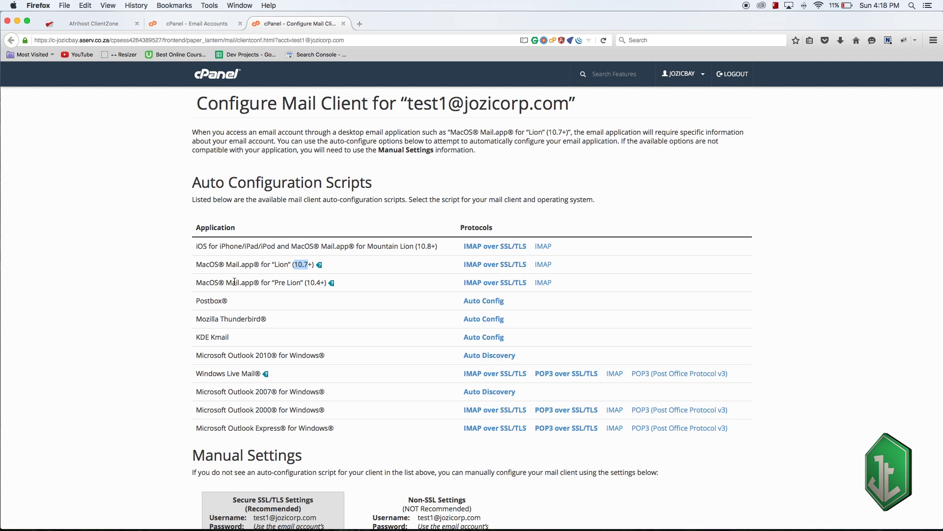
left_click(299, 283)
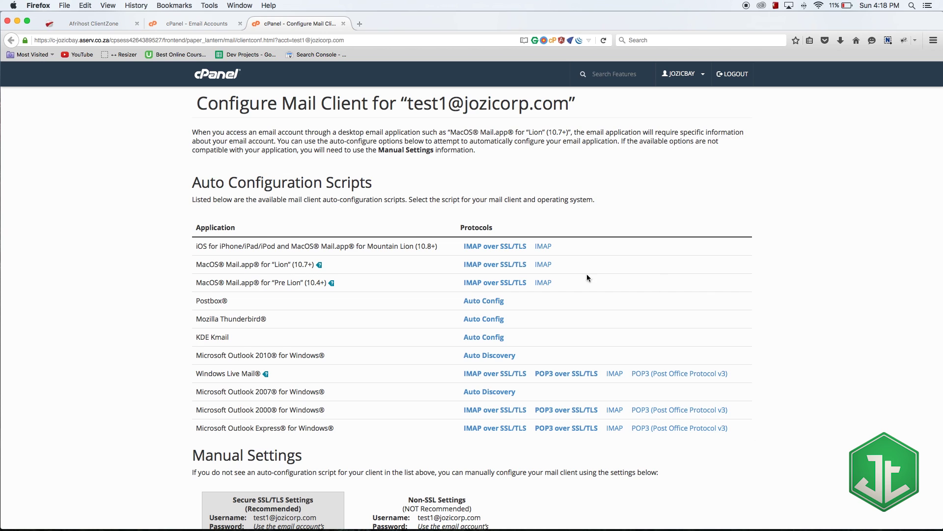
- Review test1's secure manual settings: username, password note and incoming server doc.aserv.co.za
scroll(413, 284, "down", 3)
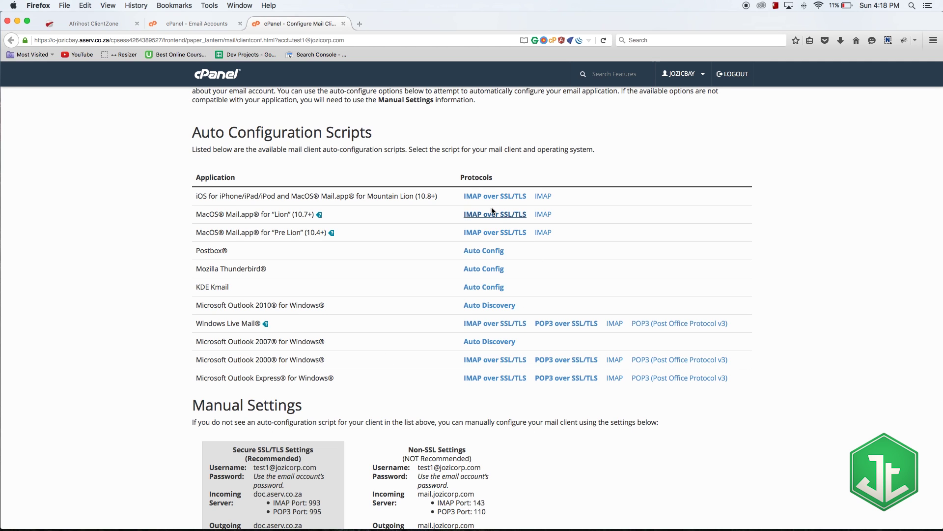
scroll(343, 164, "down", 5)
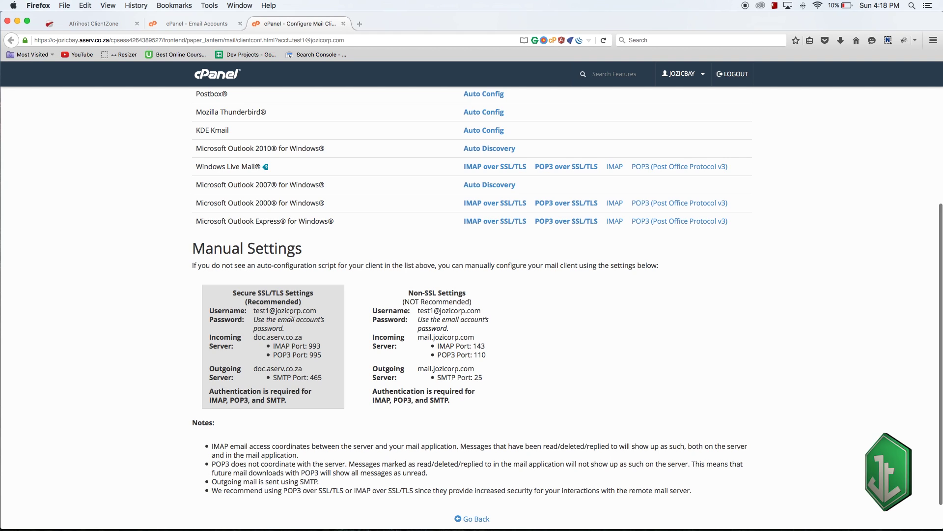
left_click_drag(319, 311, 249, 315)
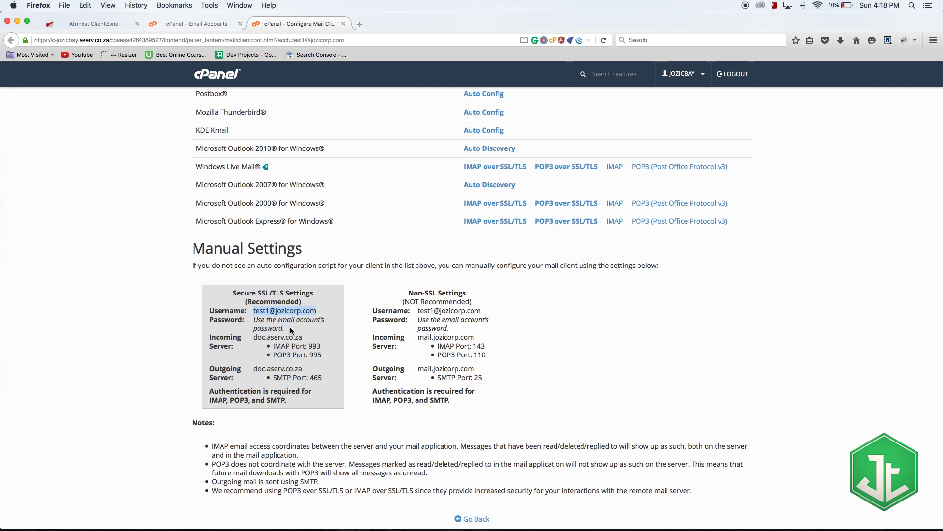
left_click_drag(252, 319, 290, 329)
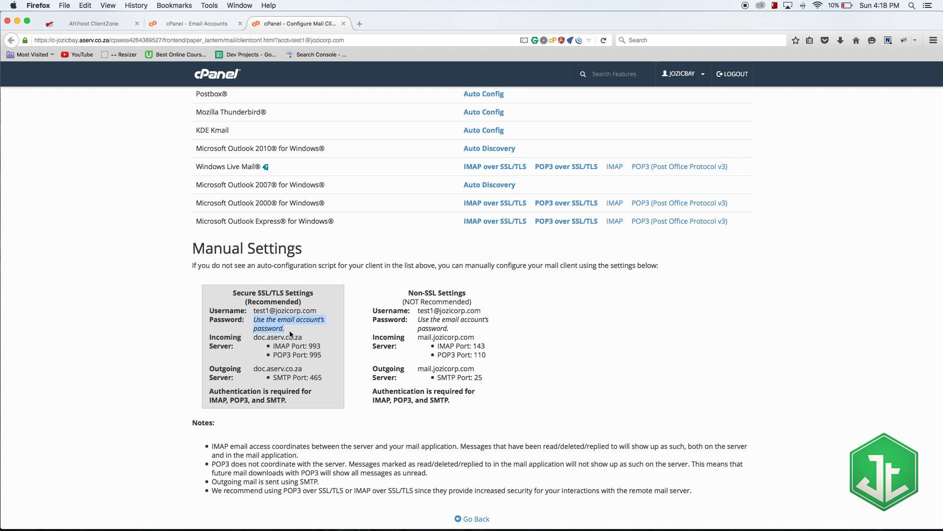
scroll(299, 331, "down", 2)
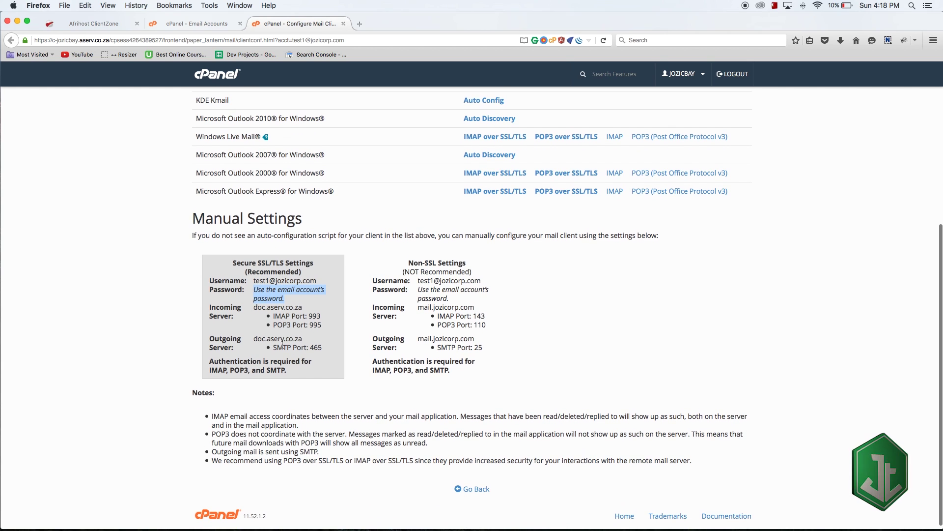
left_click(233, 316)
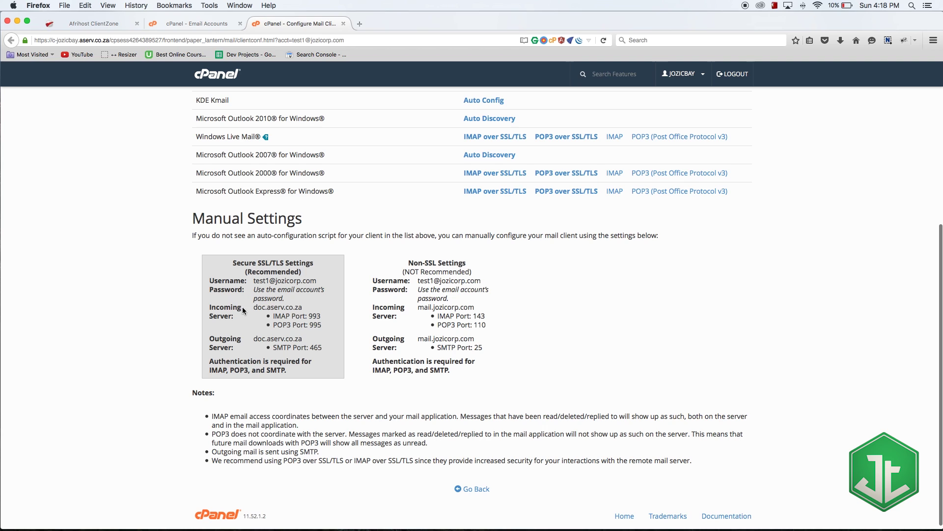
left_click_drag(255, 308, 304, 309)
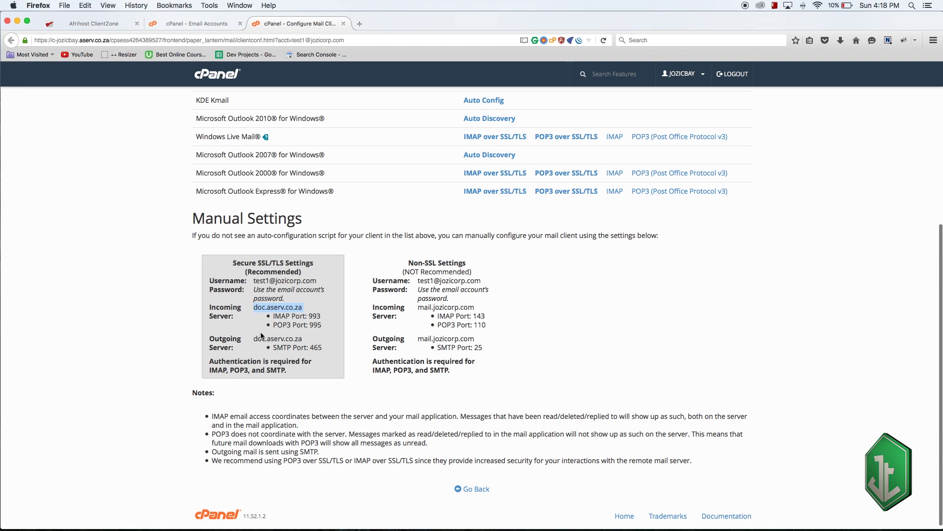
left_click(220, 338)
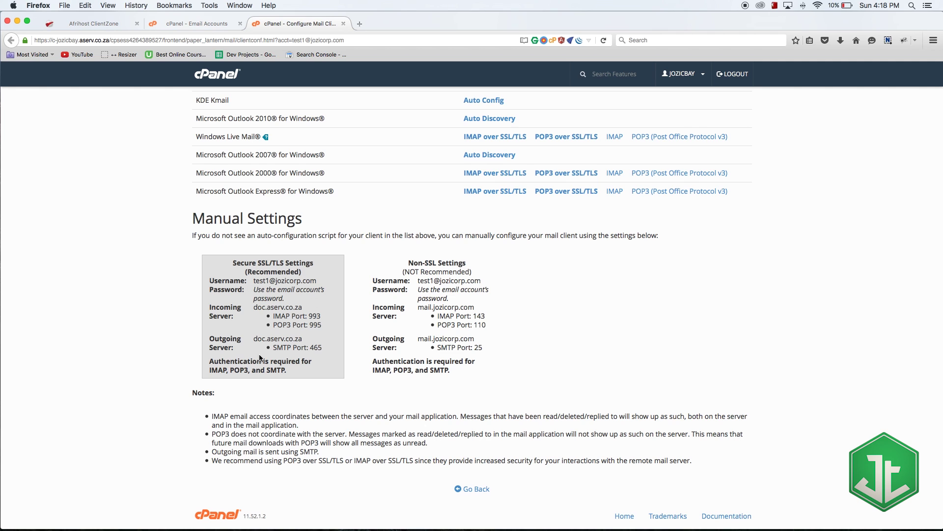
scroll(337, 321, "up", 5)
scroll(337, 320, "up", 4)
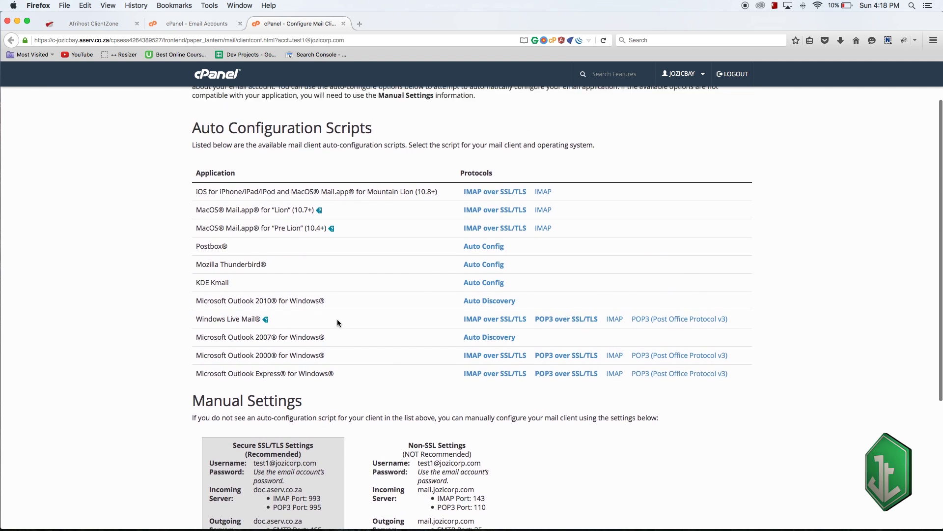
- Return to the Email Accounts tab and open test1's More actions menu
left_click(210, 26)
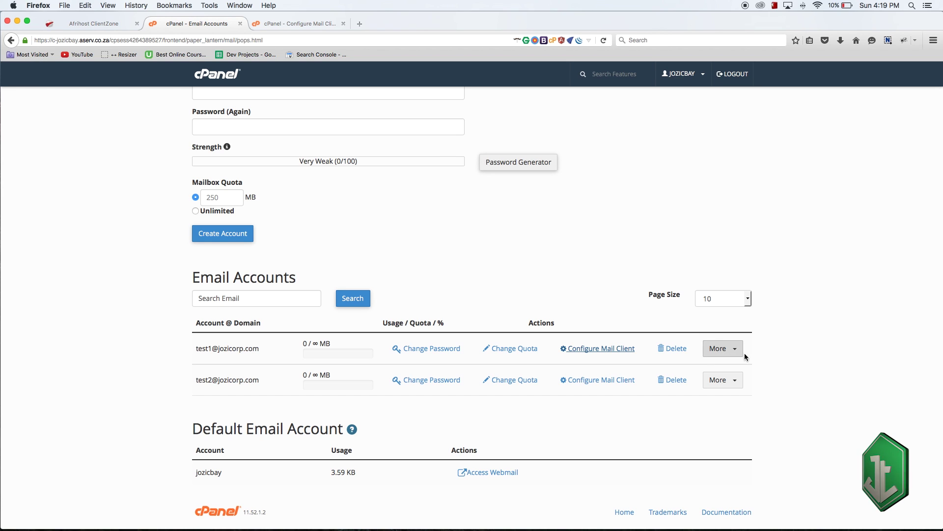
left_click(726, 349)
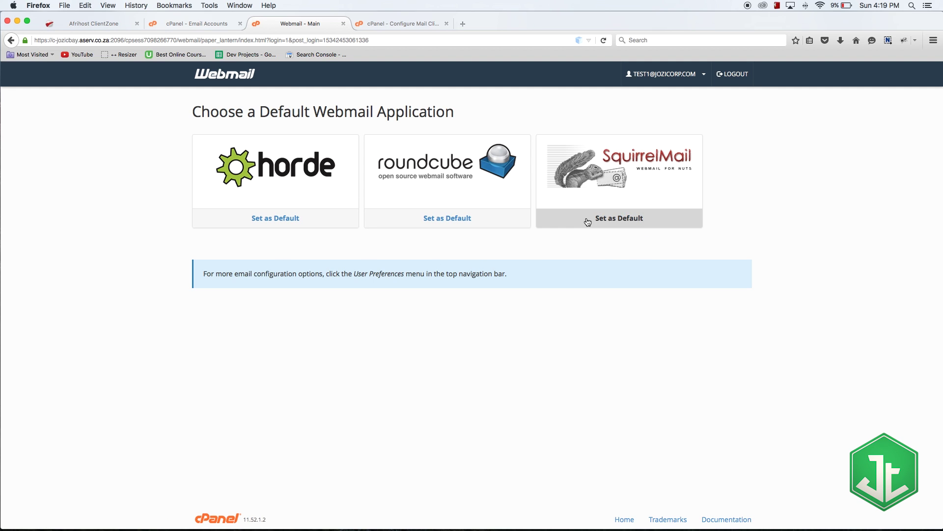
- Choose Roundcube to open test1's webmail Inbox
left_click(489, 176)
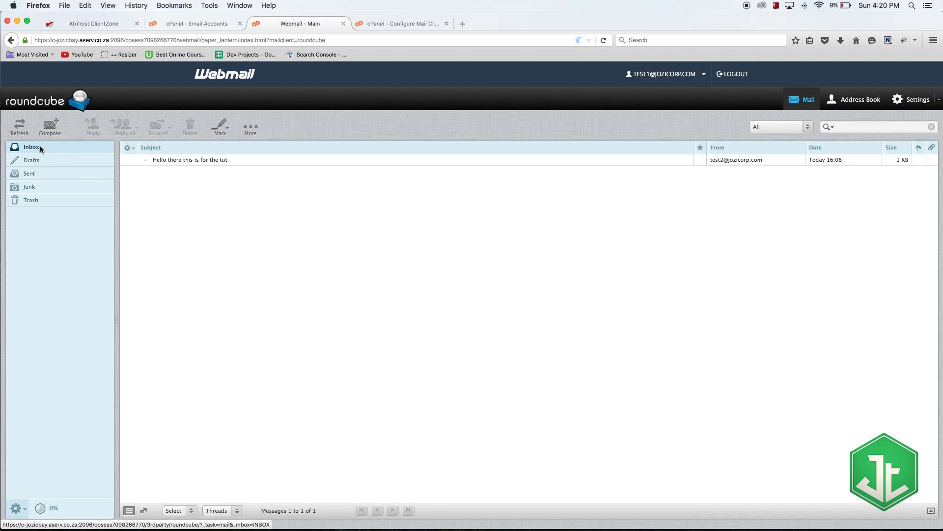
left_click(48, 134)
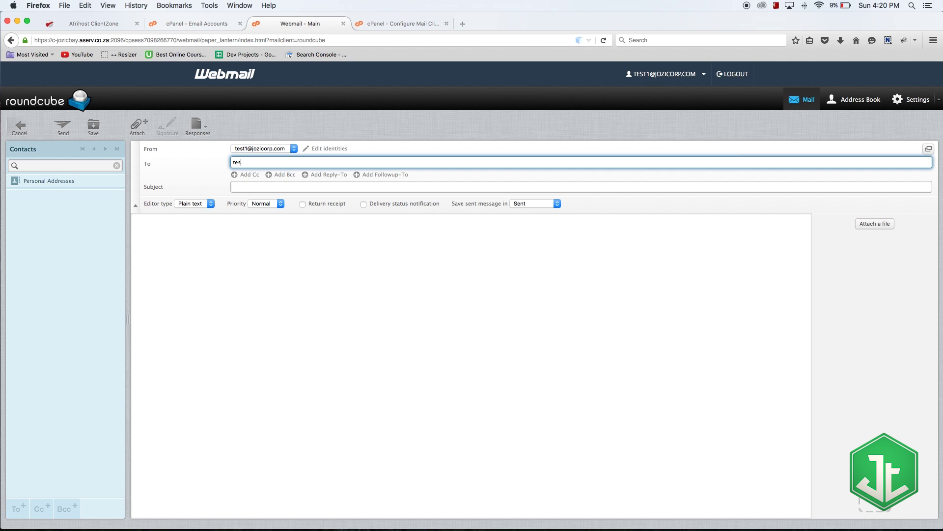
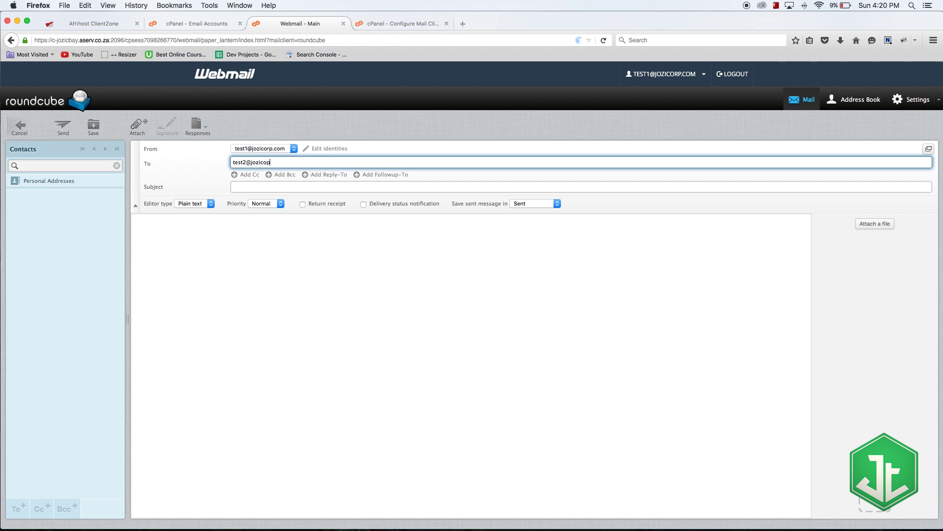
- Give the message the subject 'This is for the real recorded tut'
left_click(252, 187)
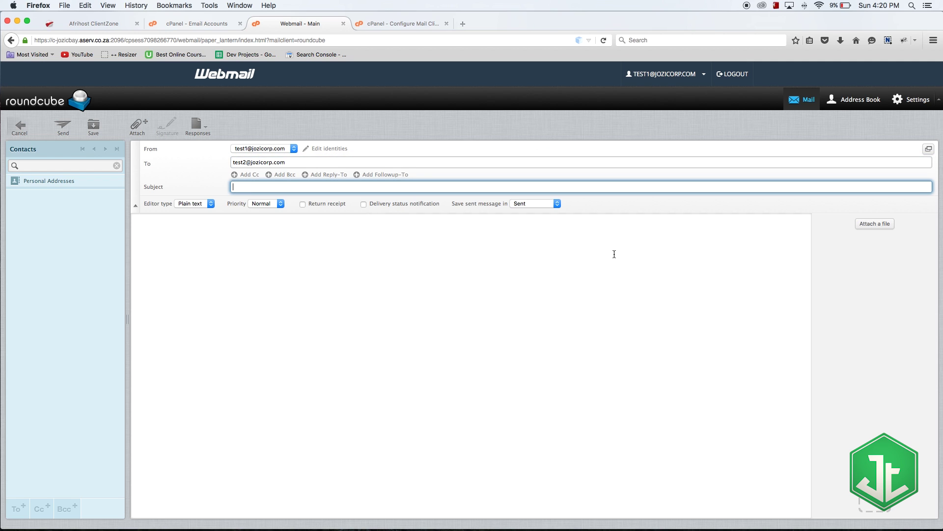
type("T")
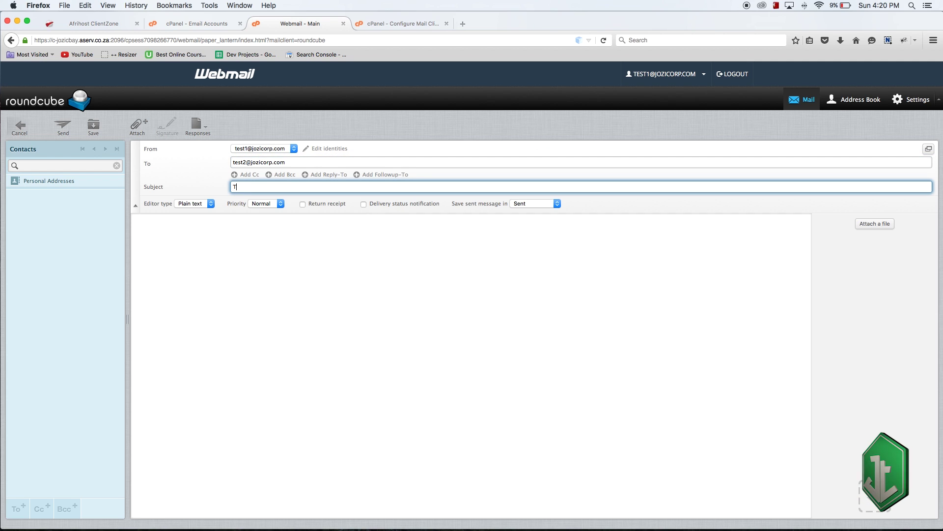
type("his is for the ")
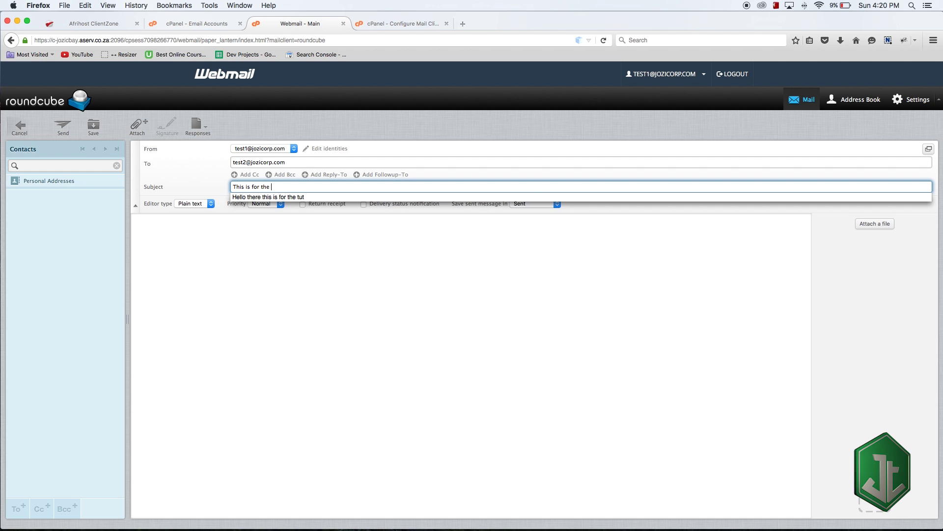
type("real recorded tut")
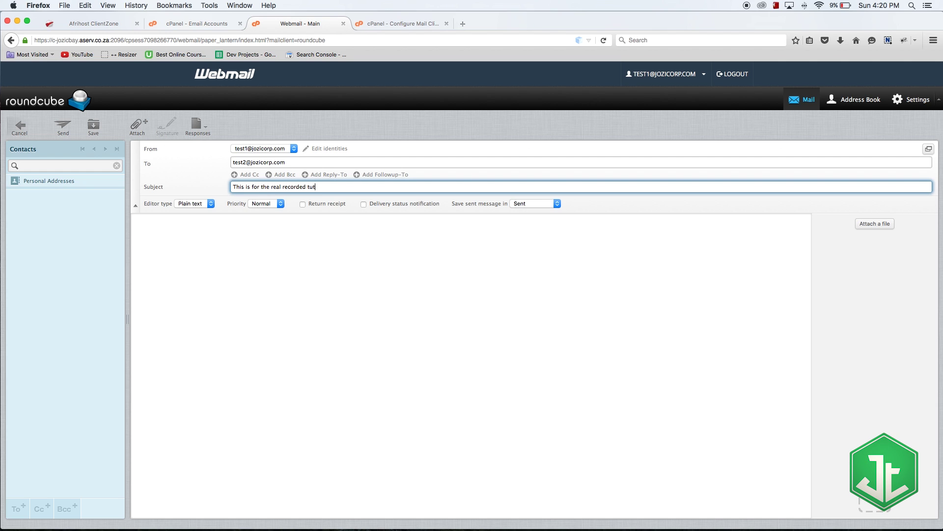
left_click(595, 358)
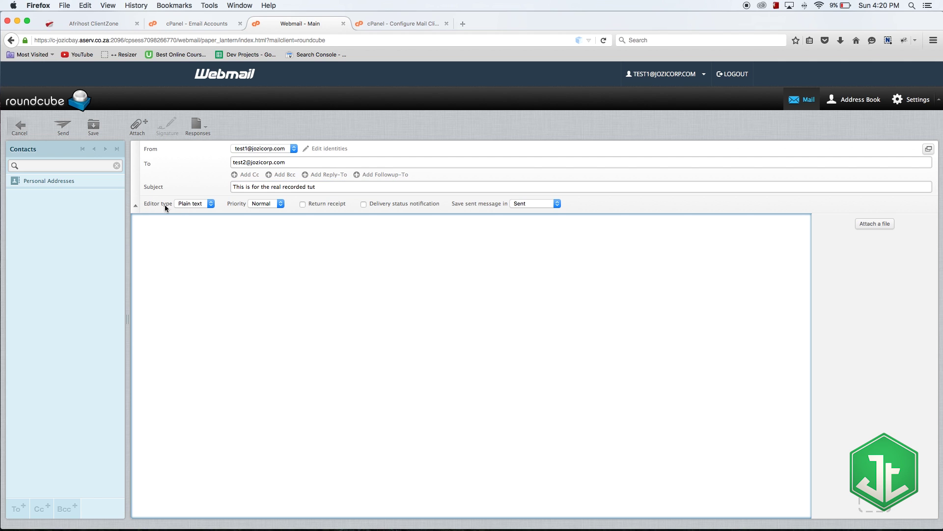
- Switch the message editor to HTML and type 'This is' into the body
left_click(180, 204)
left_click(191, 213)
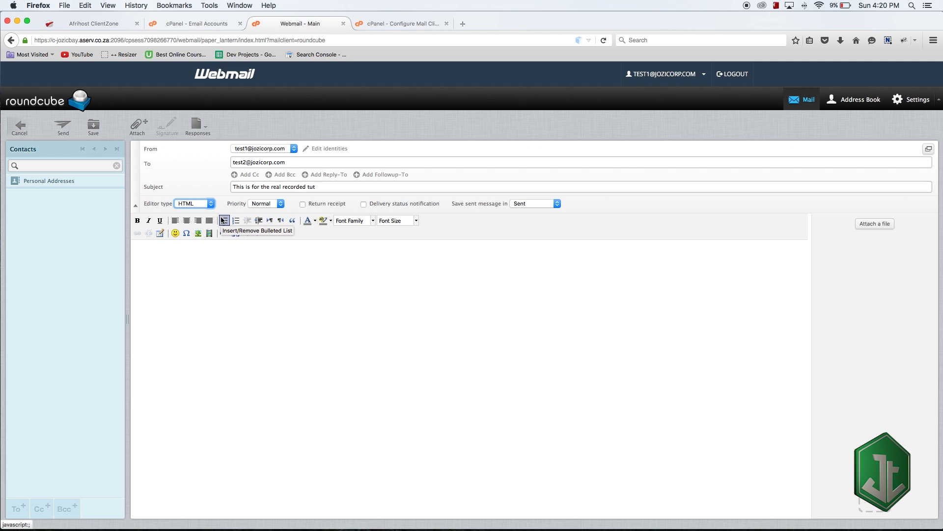
left_click(190, 305)
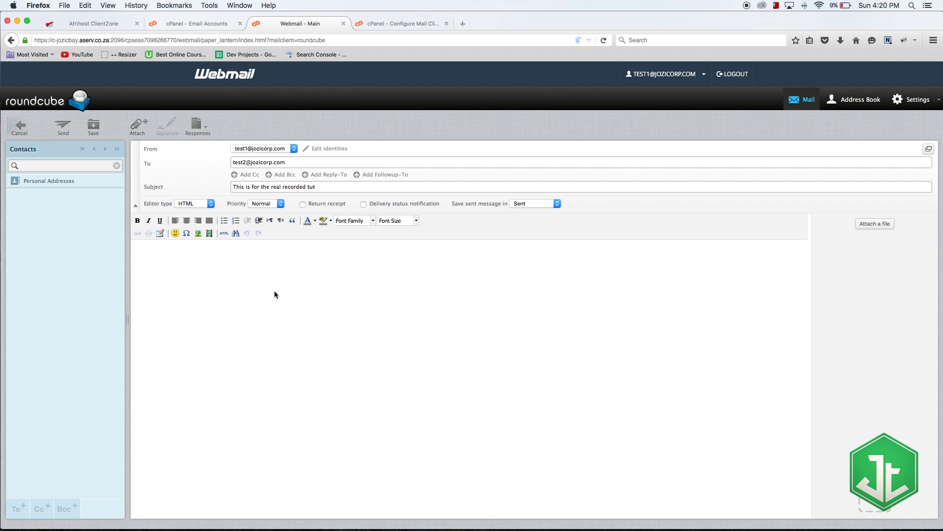
type("This is my email")
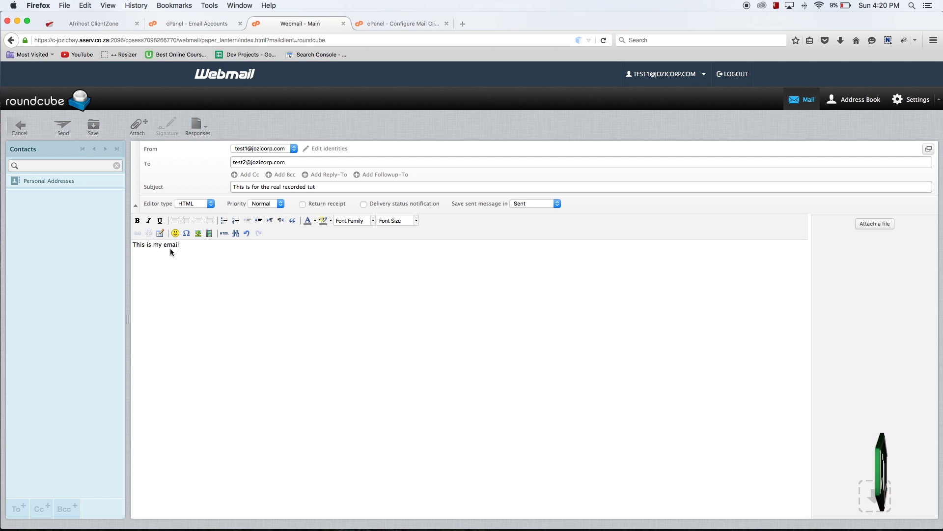
- Make 'email' bold and italic, then centre the line and align it back left
double_click(164, 245)
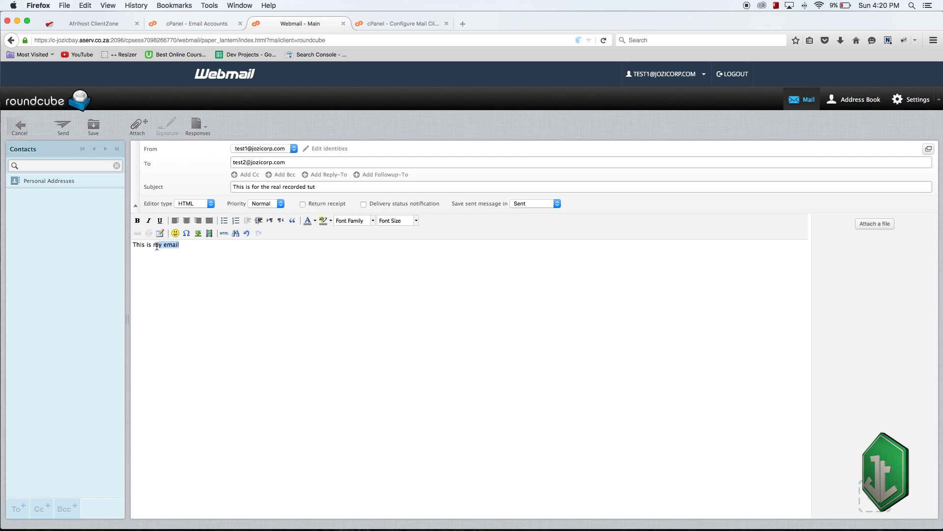
left_click(137, 221)
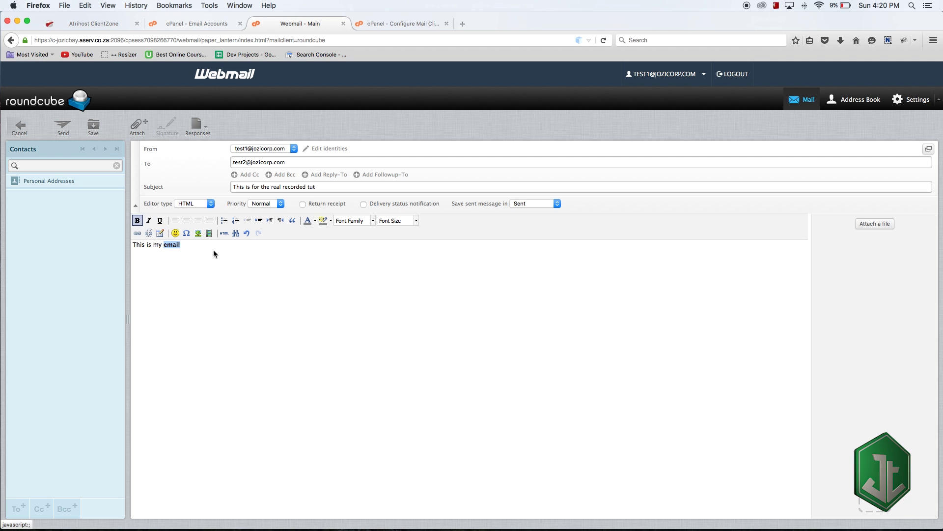
left_click(148, 221)
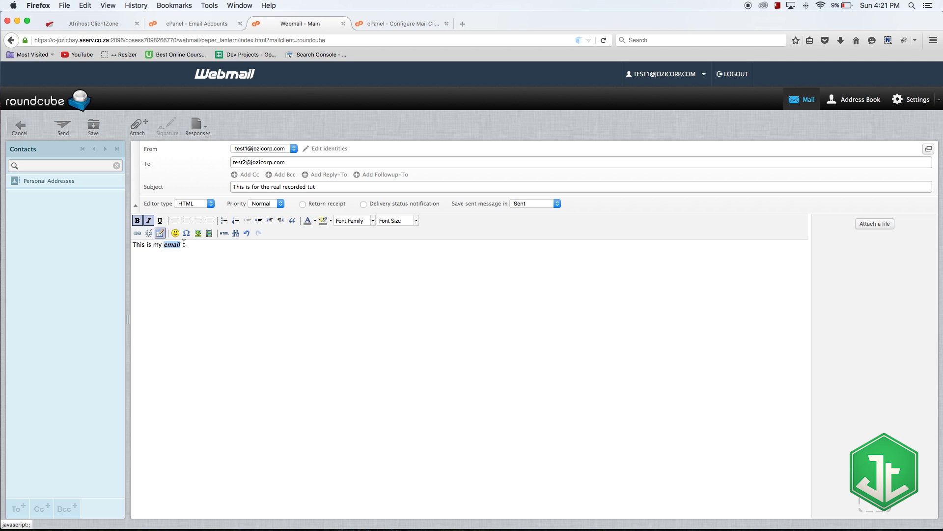
left_click(223, 274)
left_click_drag(183, 244, 109, 248)
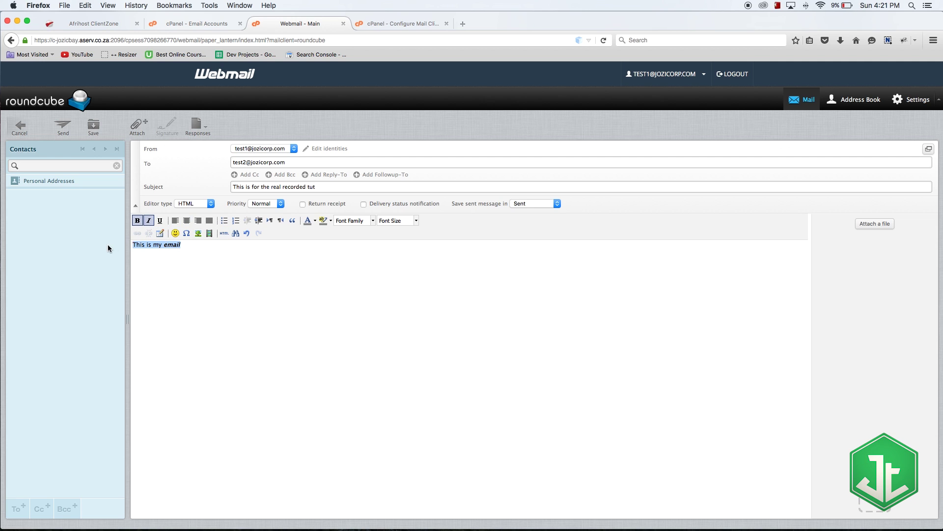
left_click(186, 221)
left_click(175, 221)
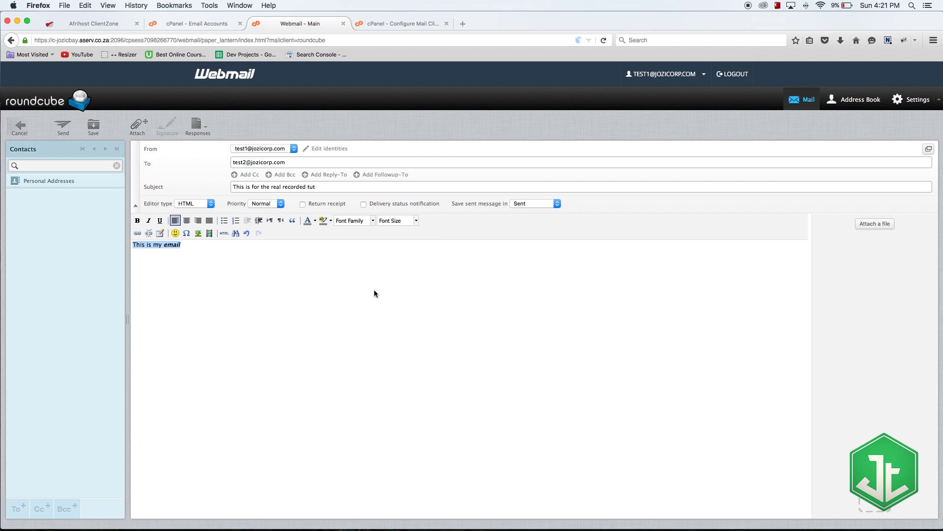
- Switch the editor to Plain text, accepting the formatting loss, then back to HTML
left_click(195, 203)
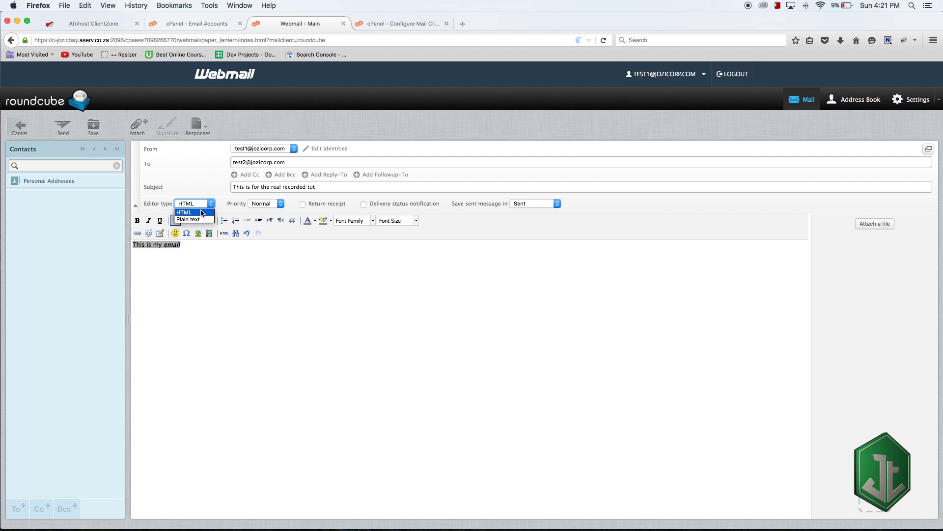
left_click(198, 219)
left_click(581, 250)
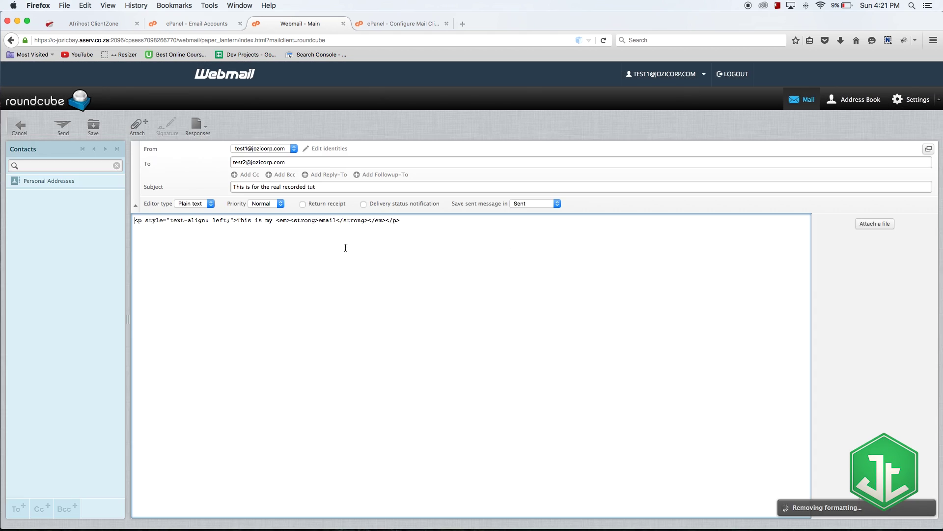
left_click(195, 204)
left_click(195, 212)
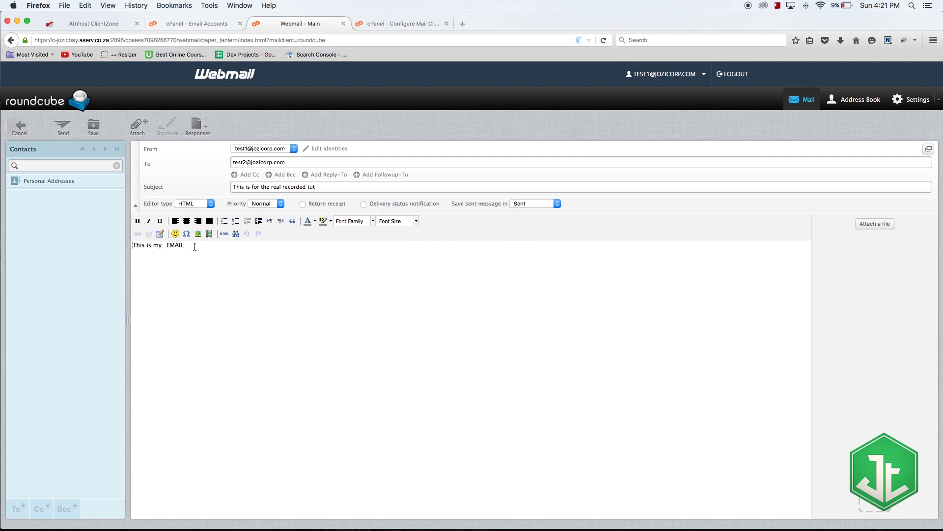
- Replace the placeholder with 'email' and send the message with Ctrl+Enter
left_click_drag(195, 247, 178, 246)
type("email")
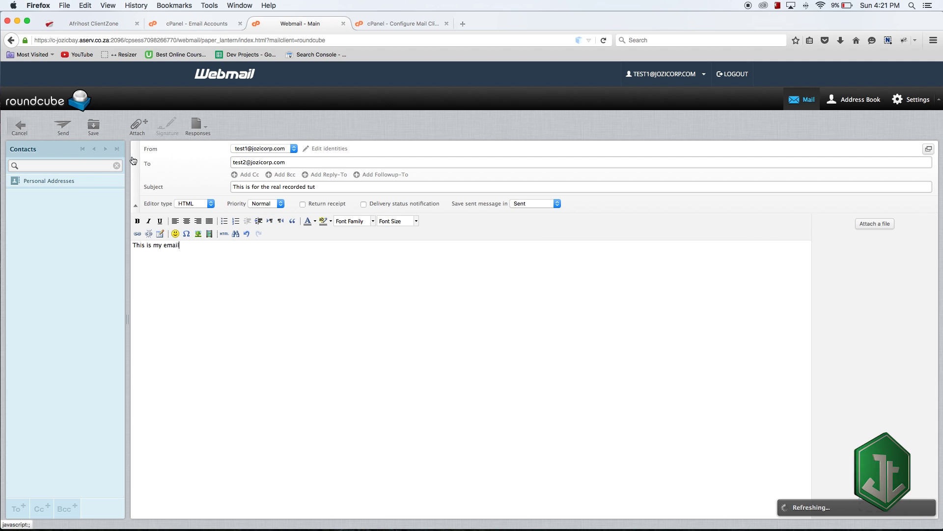
key("ctrl+Return")
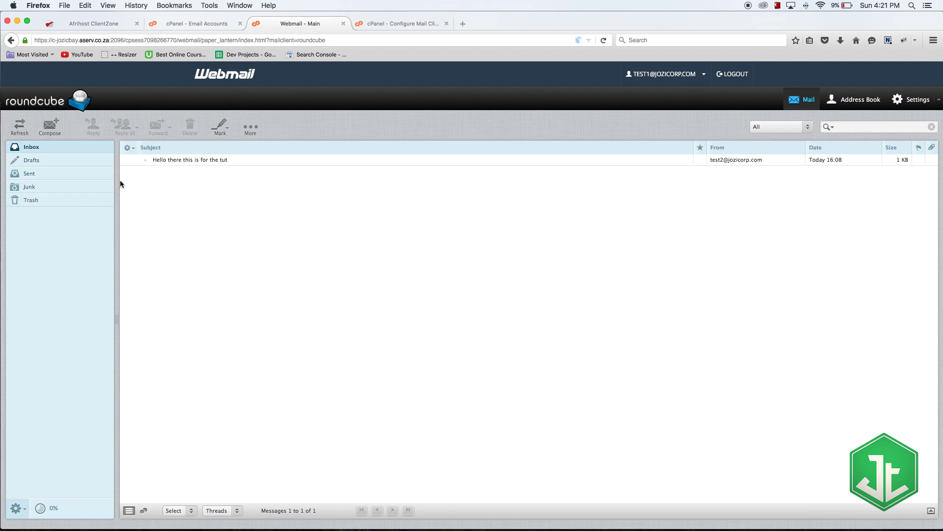
- Open test2's Roundcube inbox, read the 'This is for the real recorded tut' message, and close that tab
left_click(194, 24)
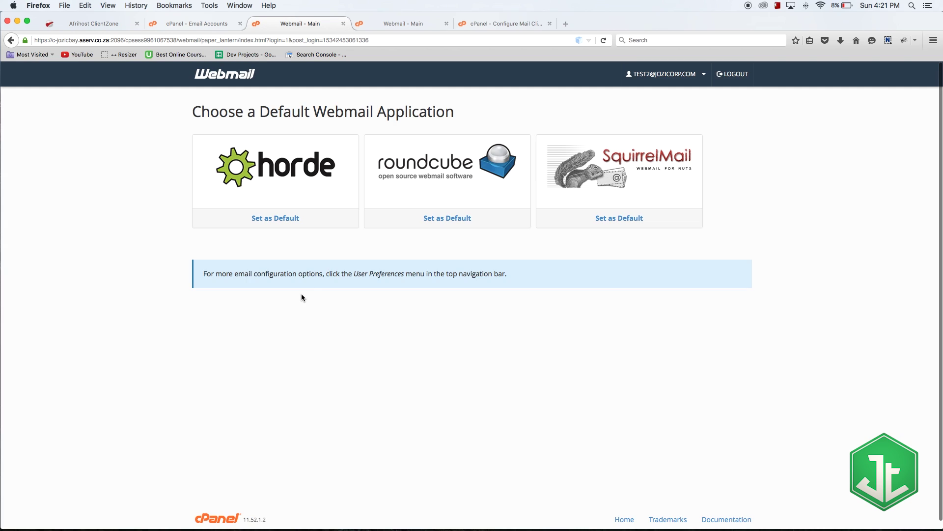
left_click(413, 176)
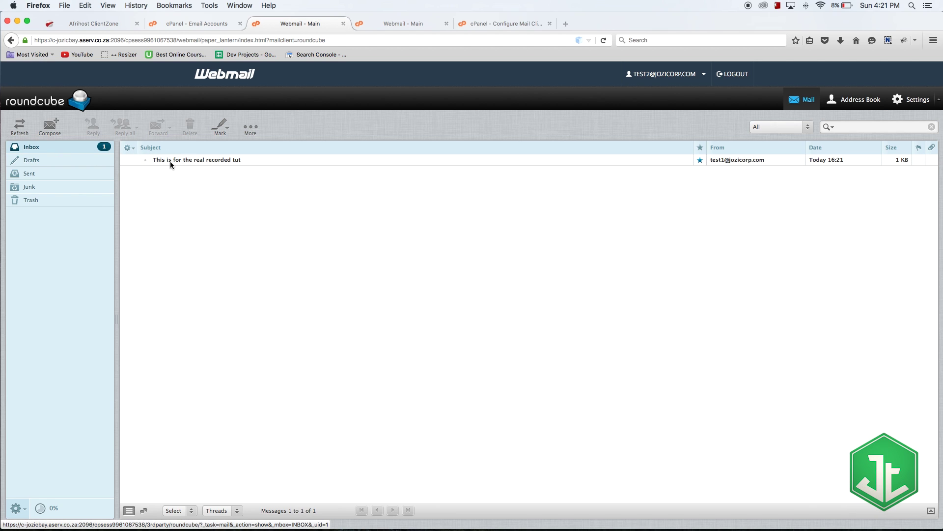
double_click(219, 164)
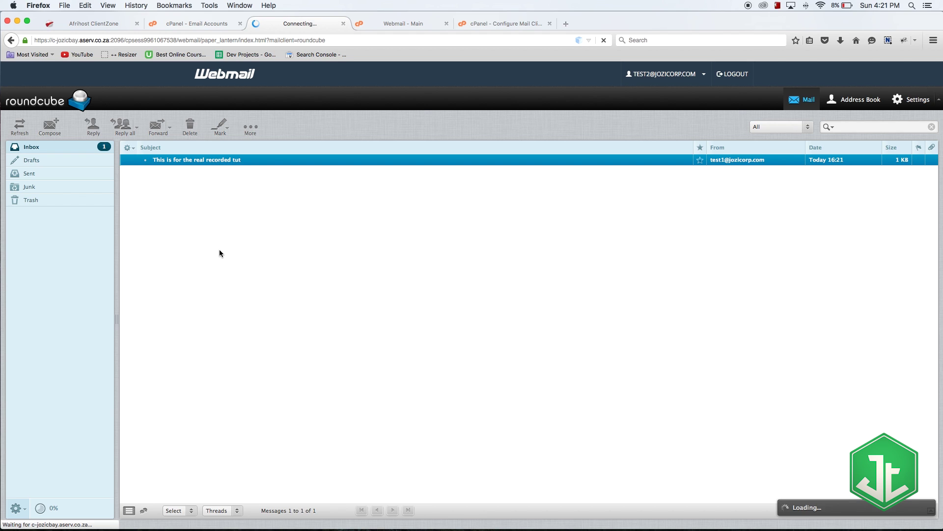
left_click_drag(202, 257, 321, 336)
left_click(309, 361)
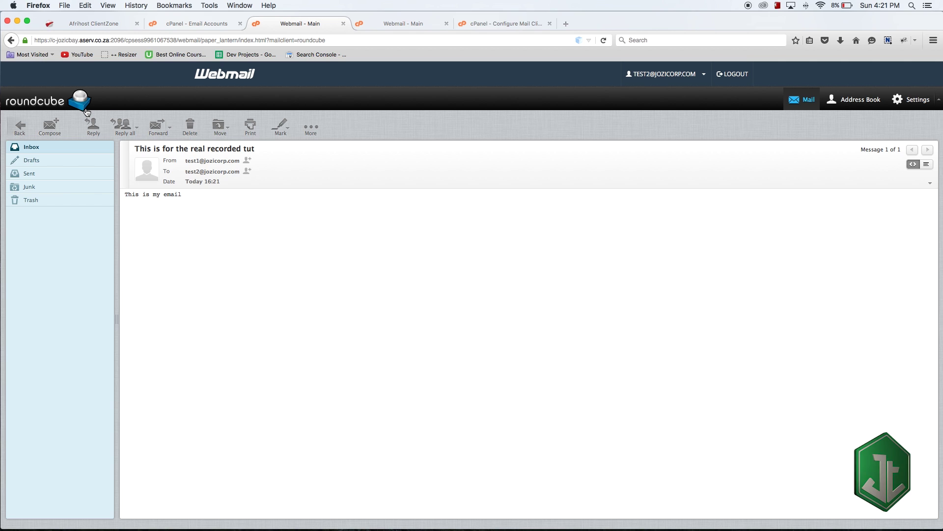
left_click(343, 23)
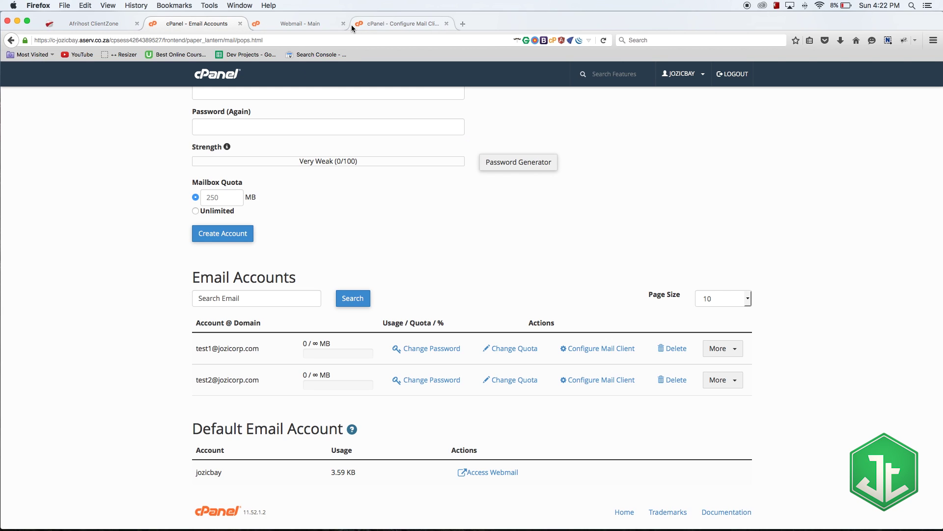
- Close the remaining webmail tab and go from the cPanel home page to Forwarders
left_click(343, 24)
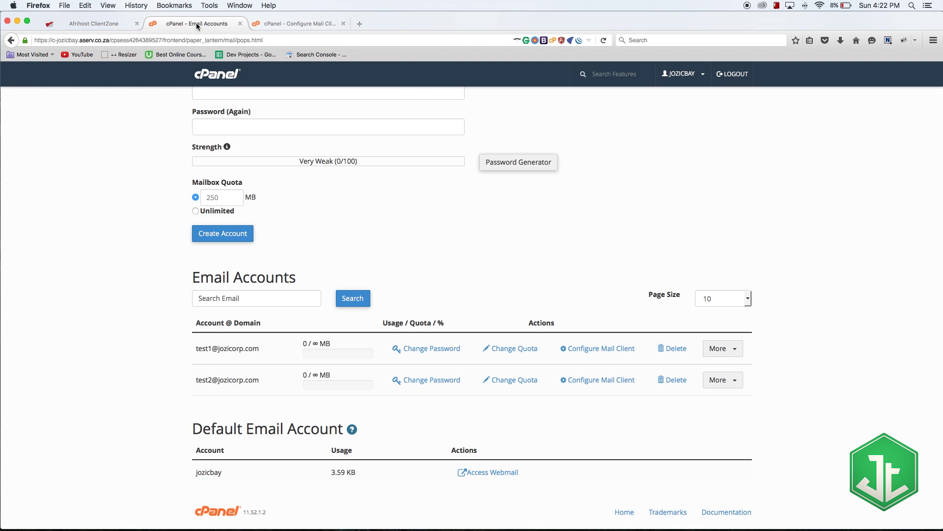
scroll(275, 211, "up", 5)
left_click(210, 77)
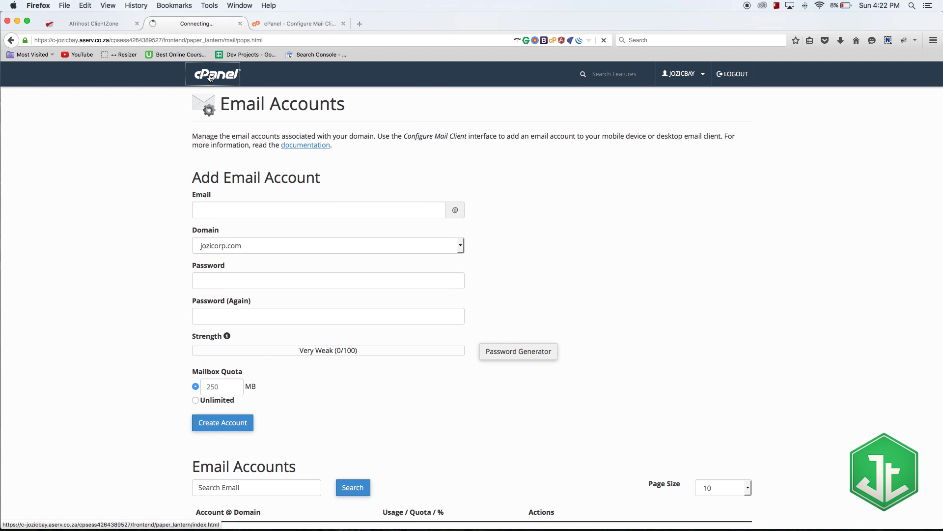
scroll(441, 280, "down", 5)
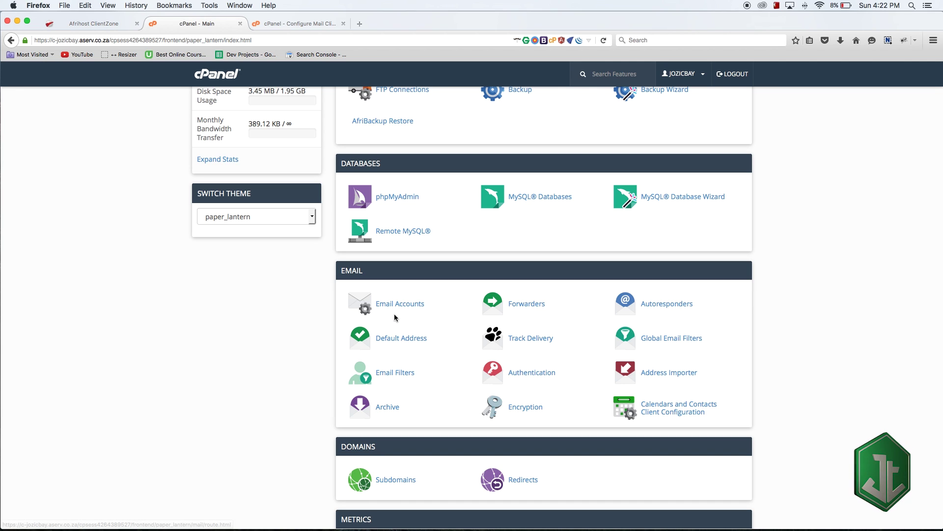
left_click(517, 306)
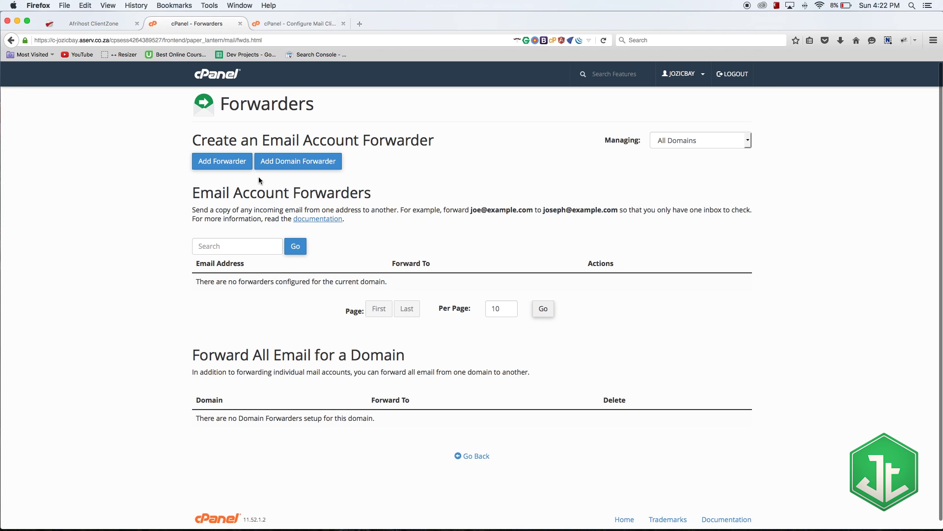
- Open the Add Forwarder form for jozicorp.com, then go back to the Forwarders list
left_click(225, 161)
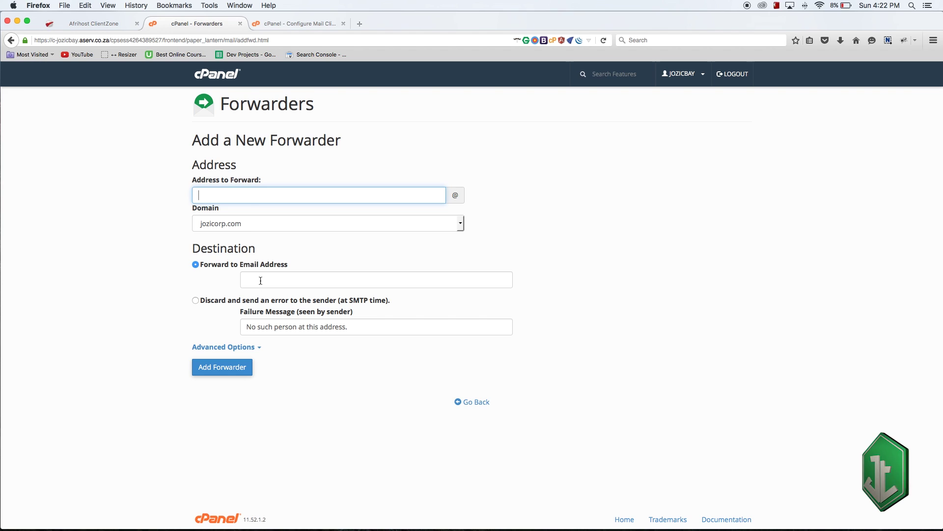
left_click(382, 282)
left_click(646, 327)
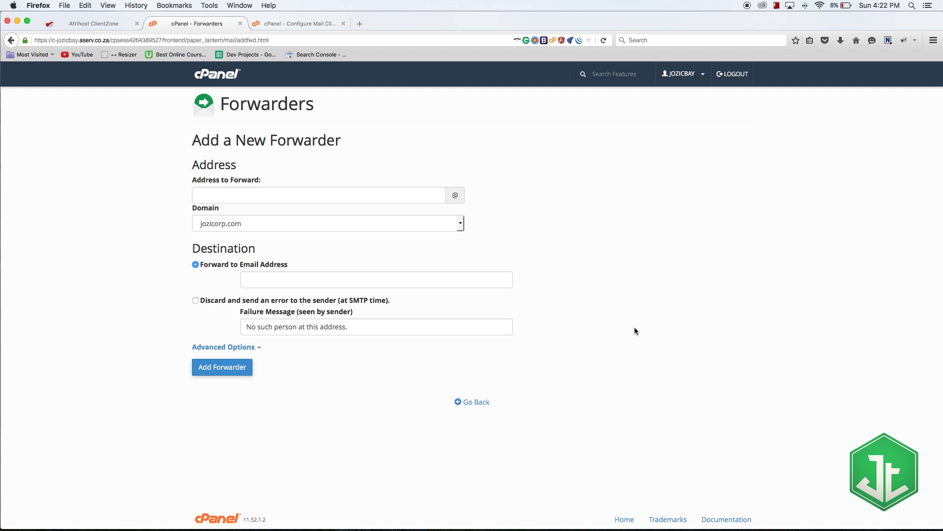
left_click(475, 403)
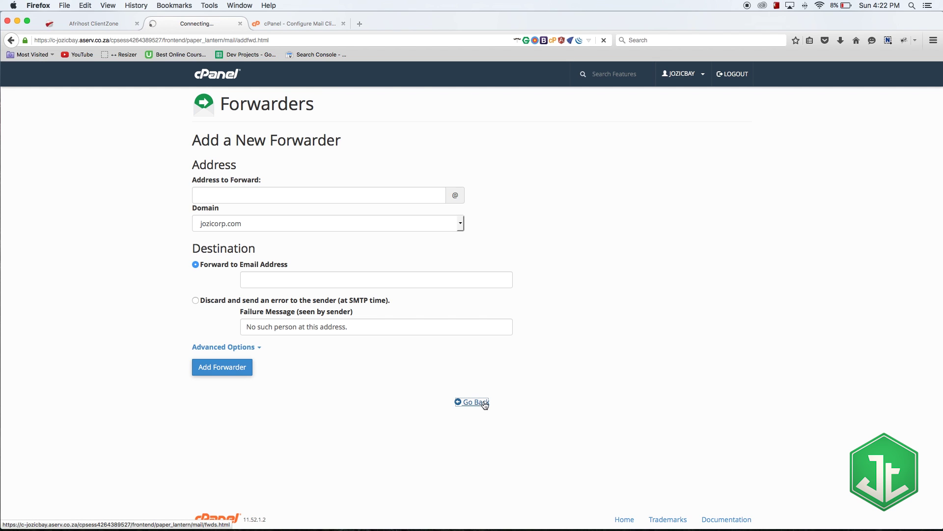